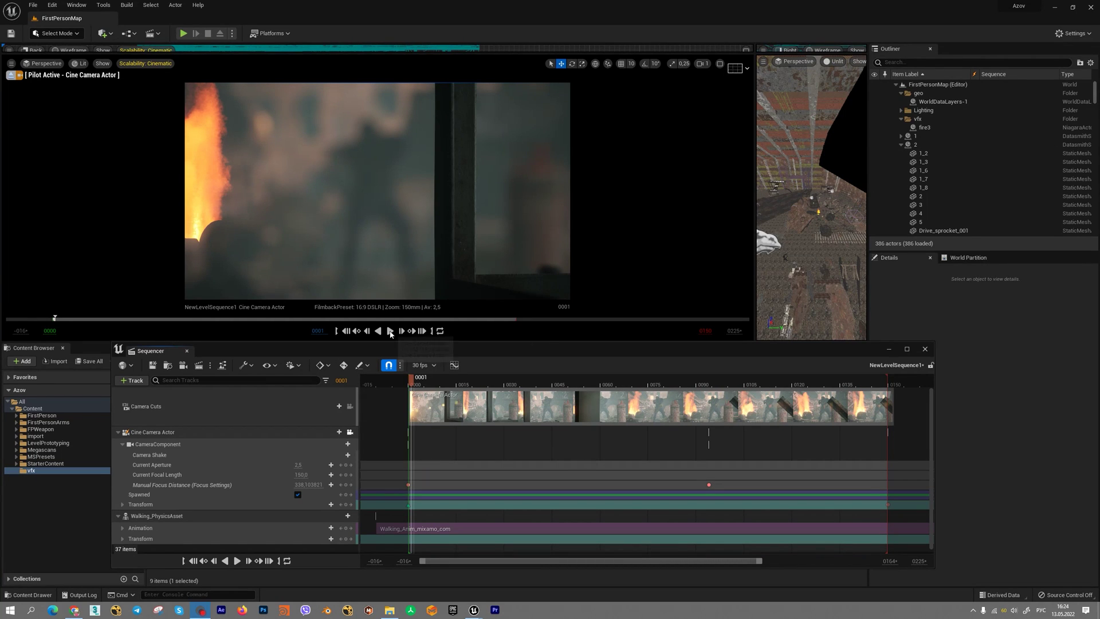
# Step: Play the cine camera sequence in the viewport and pause it at frame 32
pyautogui.click(389, 331)
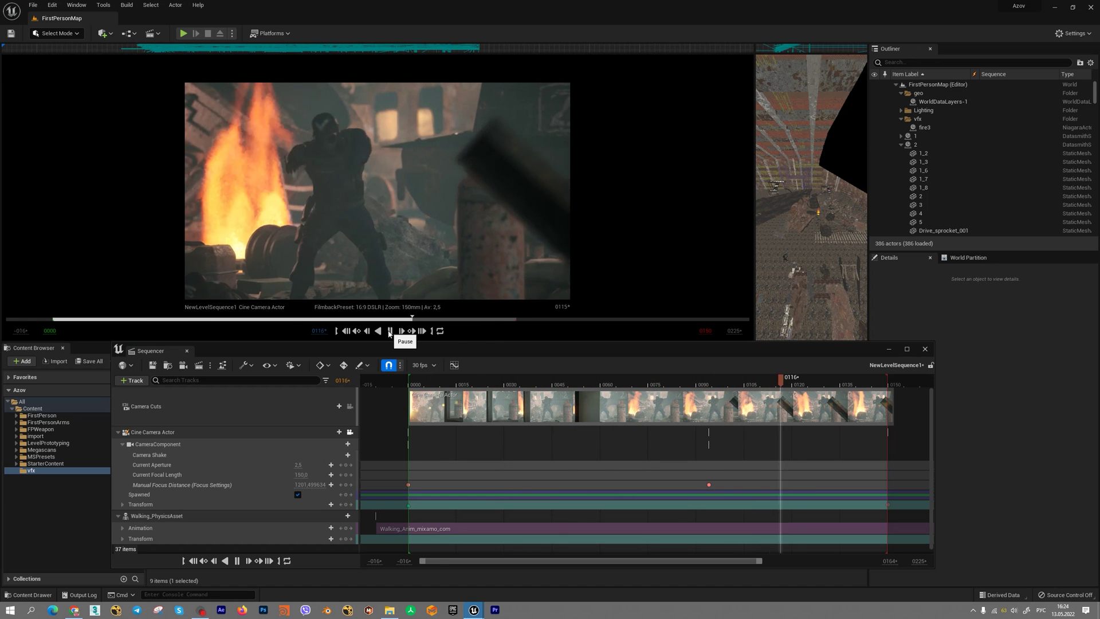
pyautogui.click(510, 381)
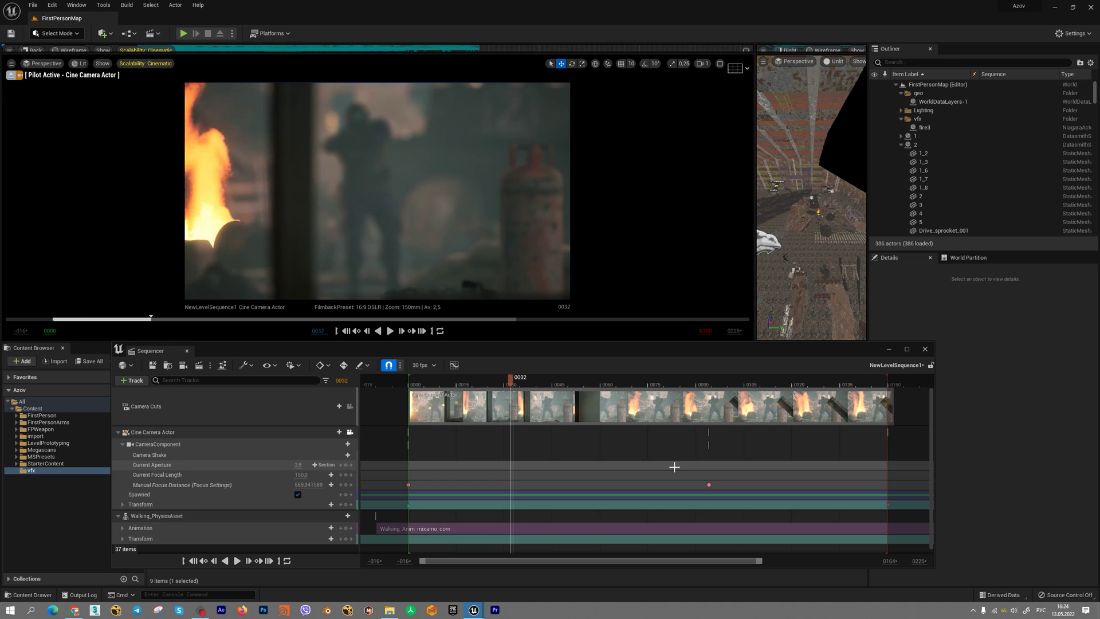
# Step: Set Sequencer aside and select the vfx folder in the Content Browser
pyautogui.click(887, 349)
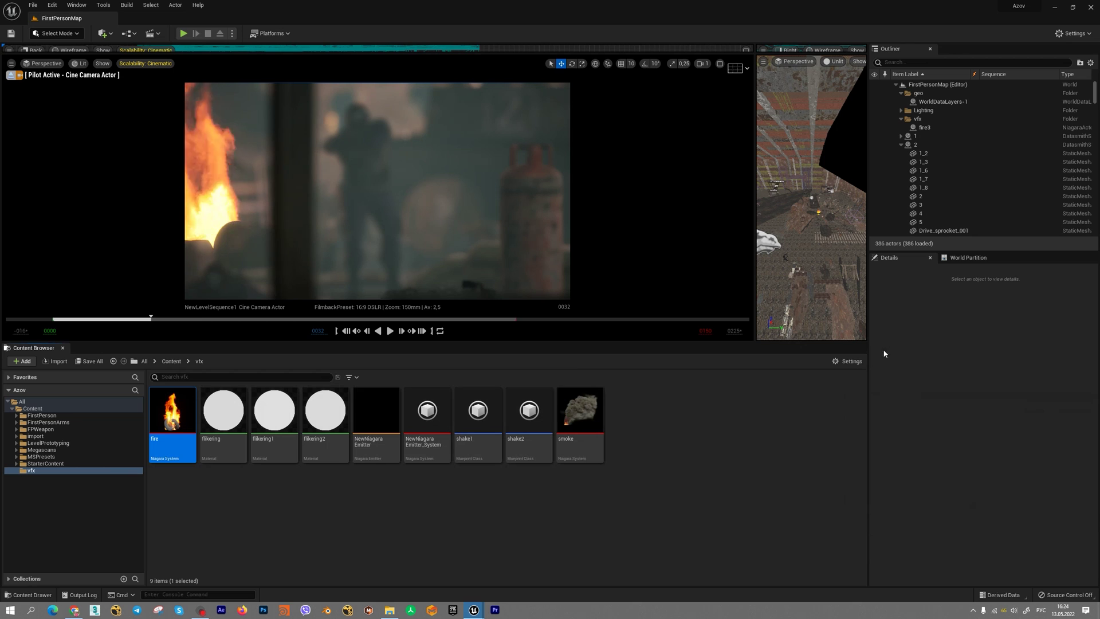
pyautogui.click(682, 430)
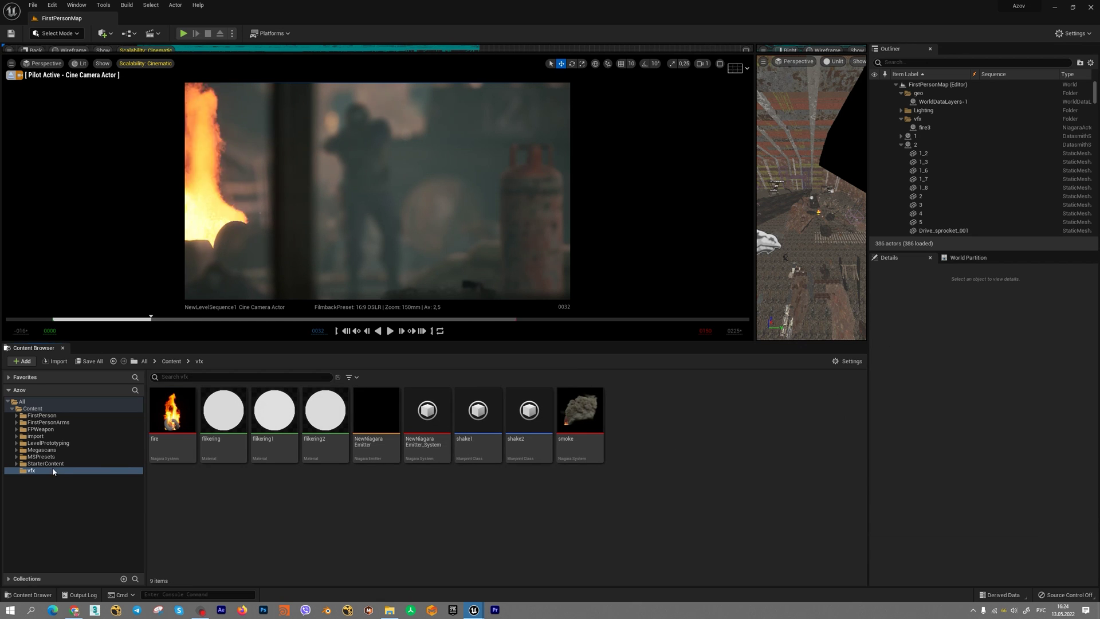
pyautogui.click(48, 471)
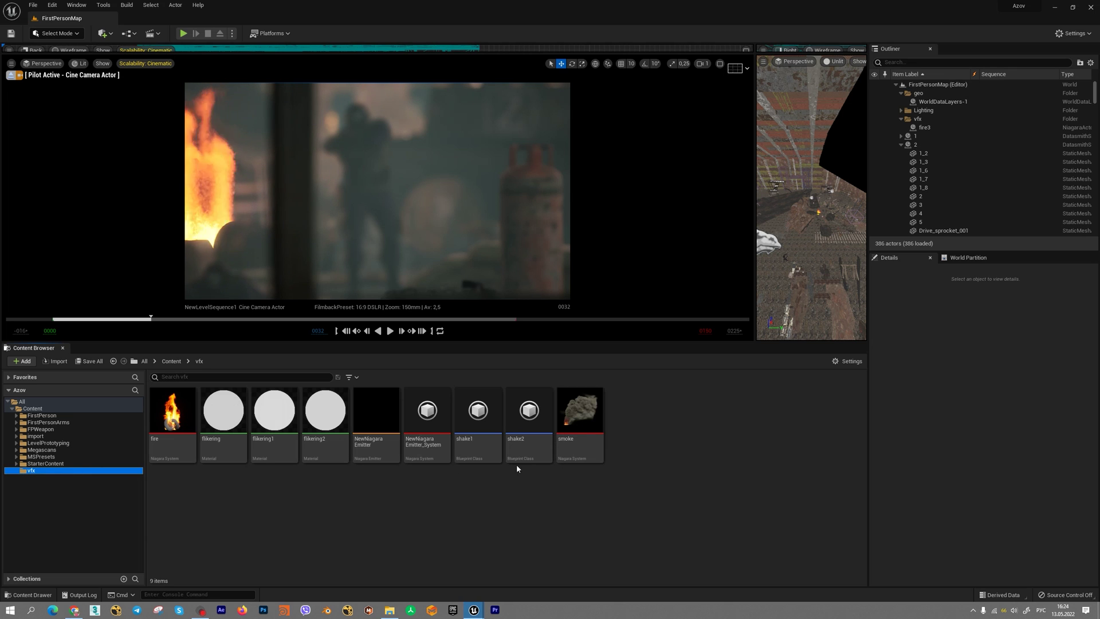
# Step: Create a Blueprint class based on CameraShakeBase and name it shake3
pyautogui.rightClick(659, 437)
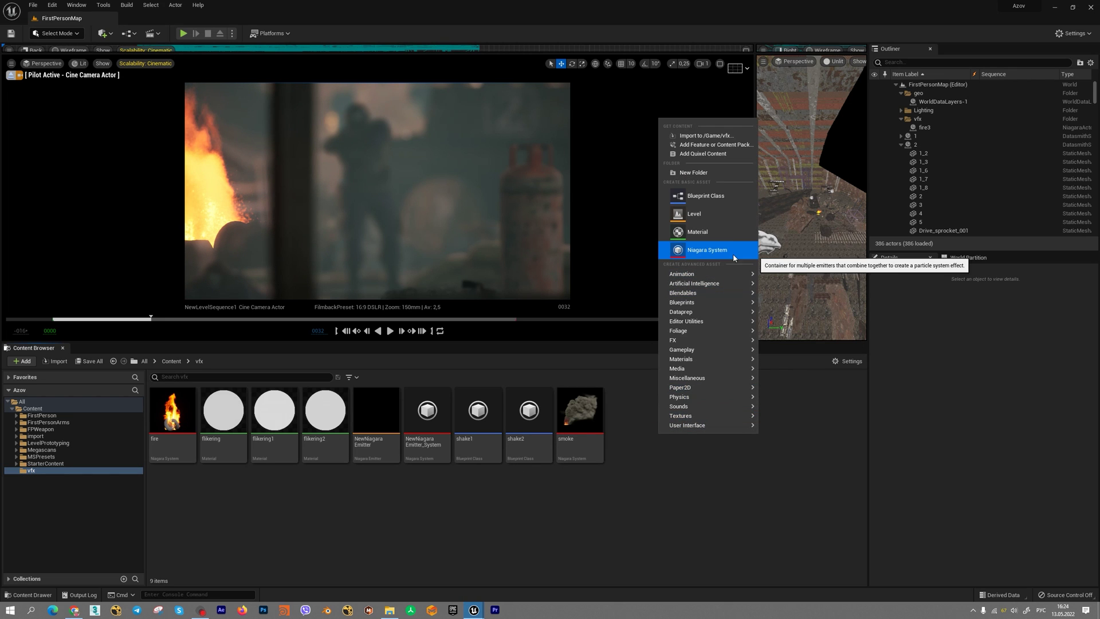
pyautogui.click(729, 198)
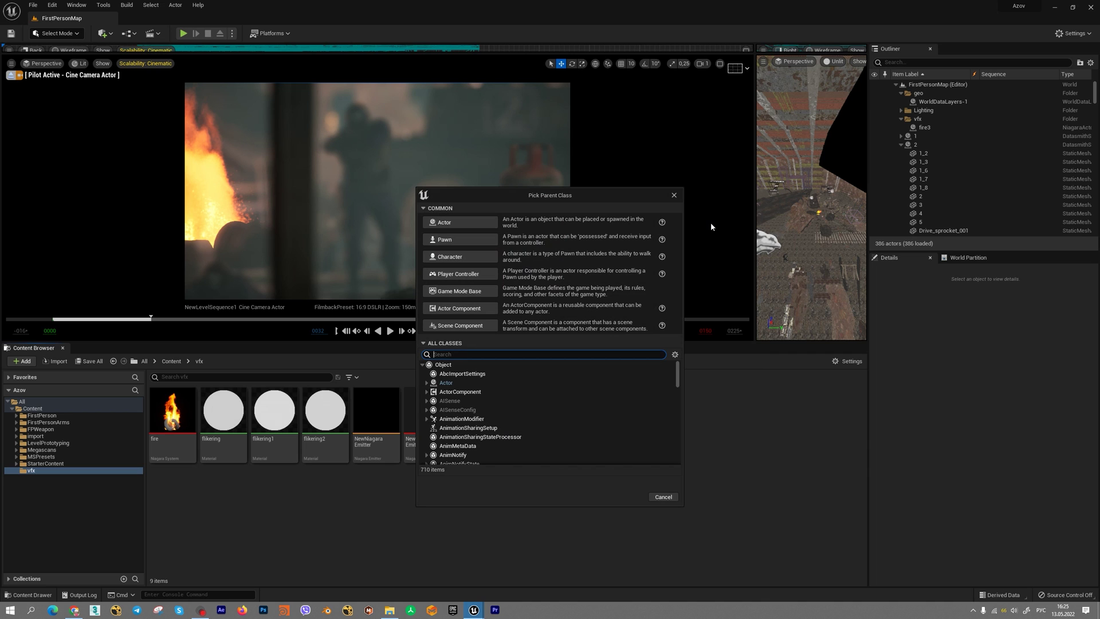
pyautogui.hotkey('ctrl', 'shift')
pyautogui.write('shake')
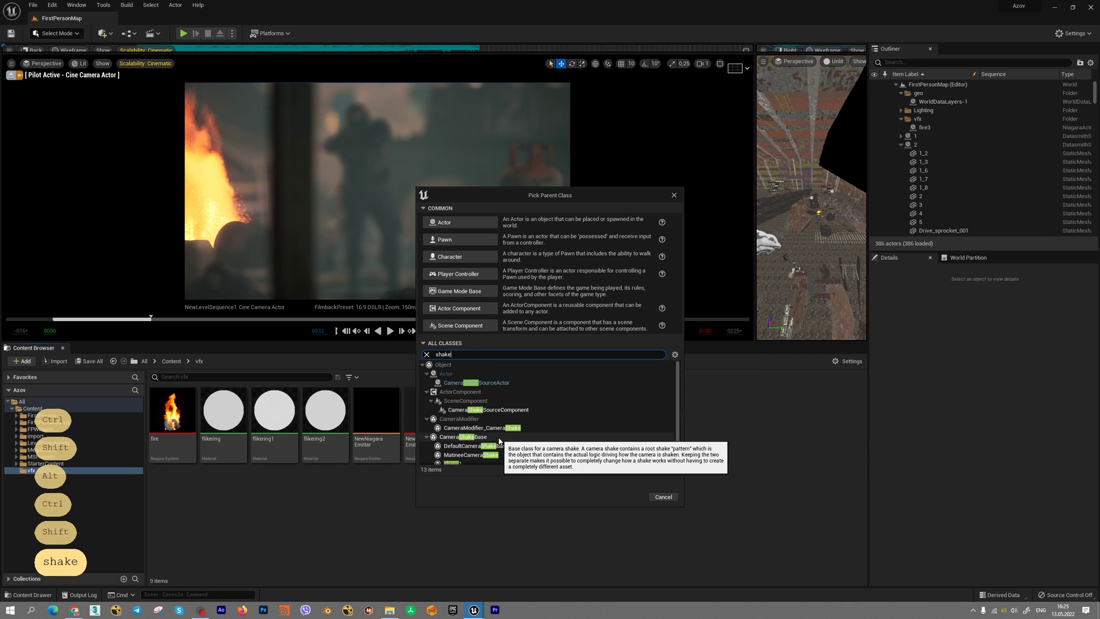
pyautogui.click(499, 439)
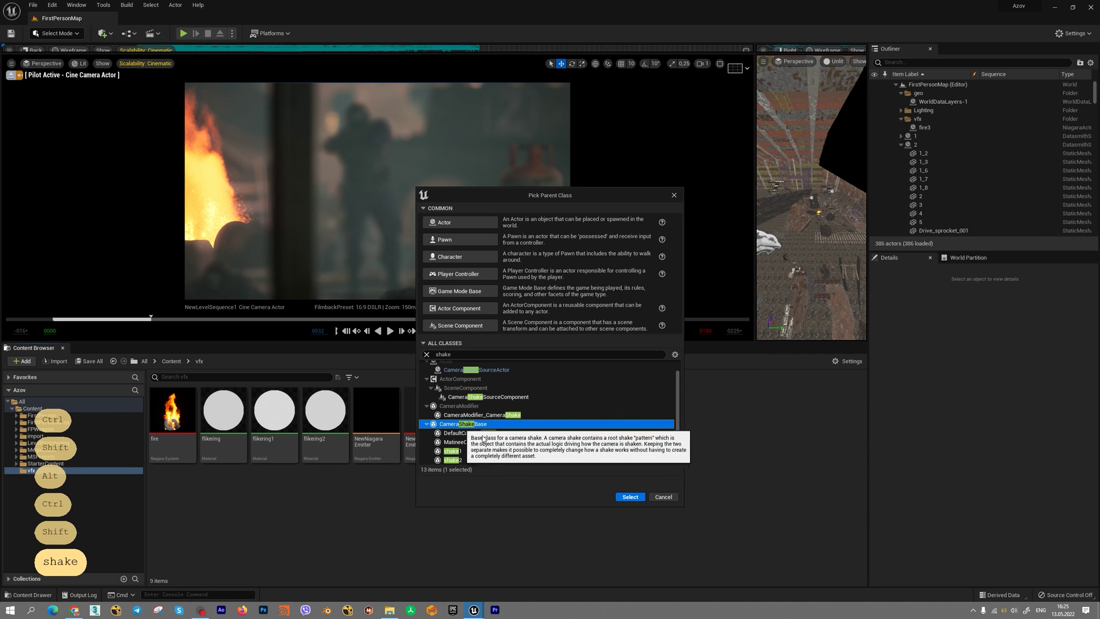
pyautogui.click(630, 497)
pyautogui.write('shake3')
pyautogui.press('Return')
pyautogui.press('Return')
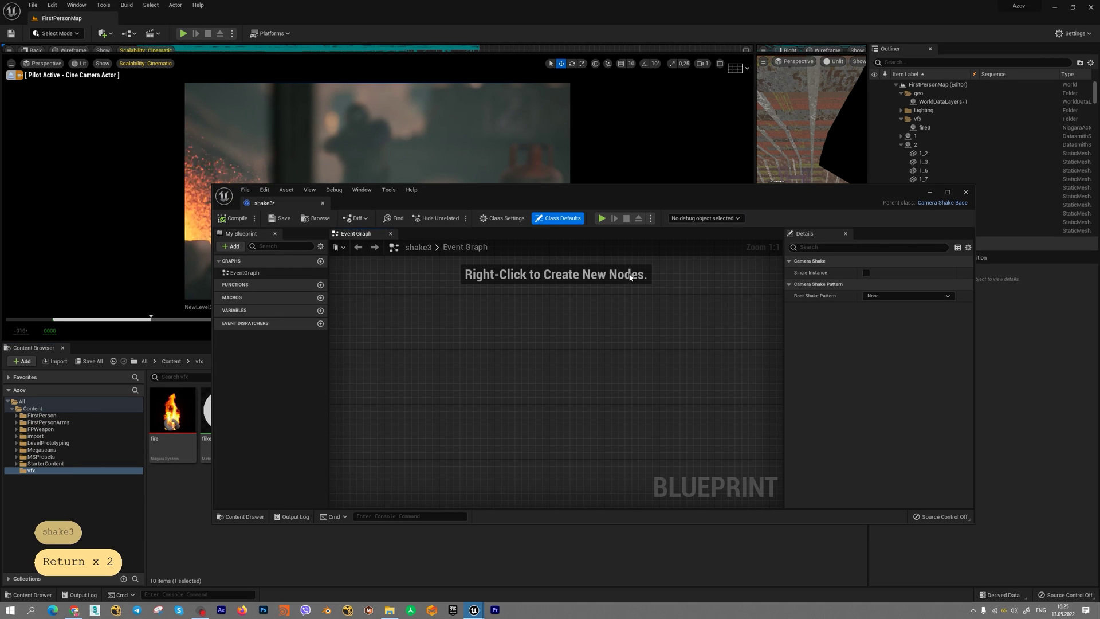
# Step: Reopen shake3 and choose Perlin Noise Camera Shake Pattern for its Root Shake Pattern
pyautogui.click(965, 193)
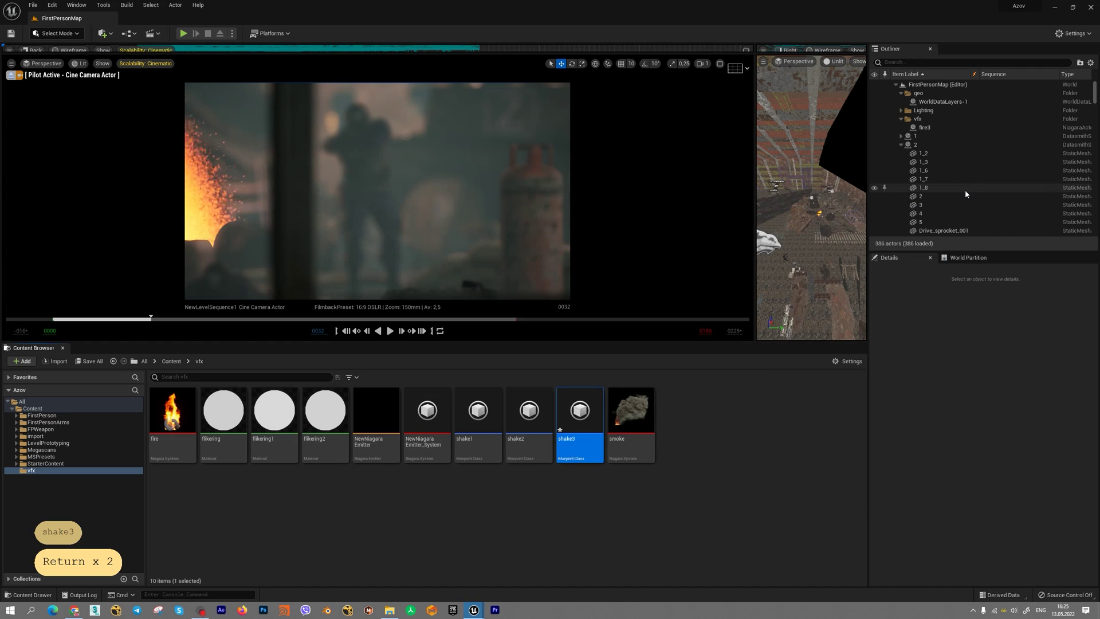
pyautogui.doubleClick(581, 424)
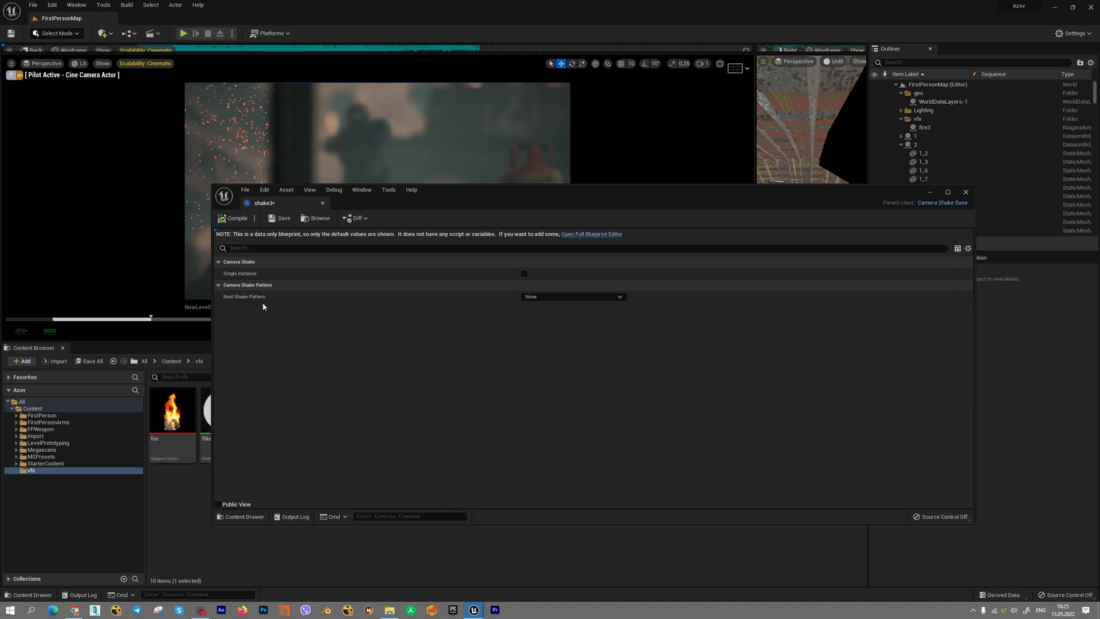
pyautogui.click(619, 297)
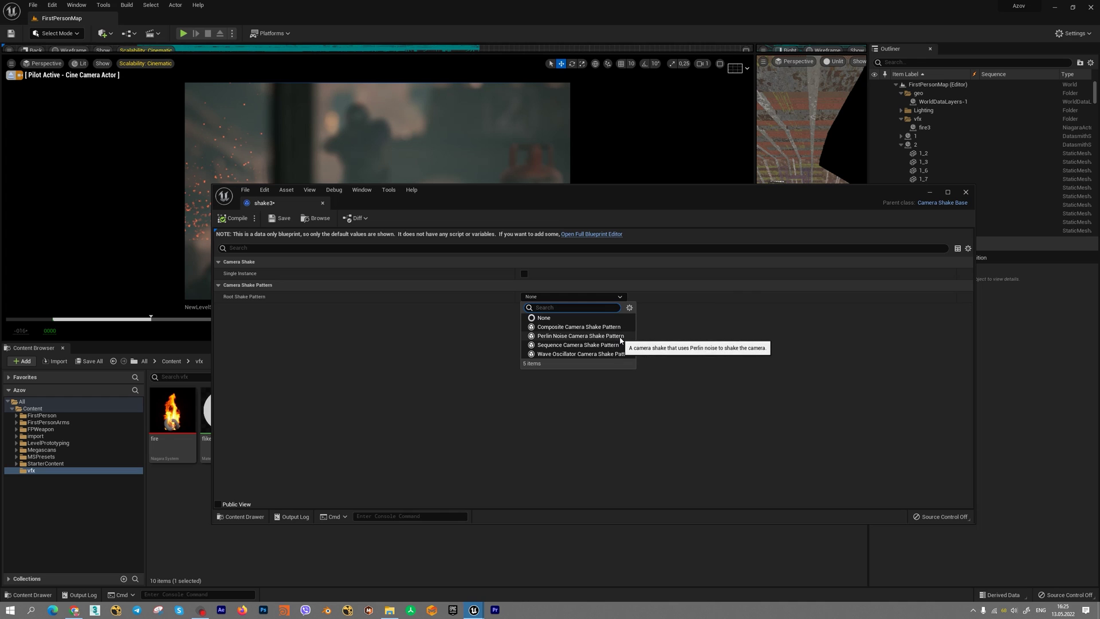
pyautogui.click(581, 335)
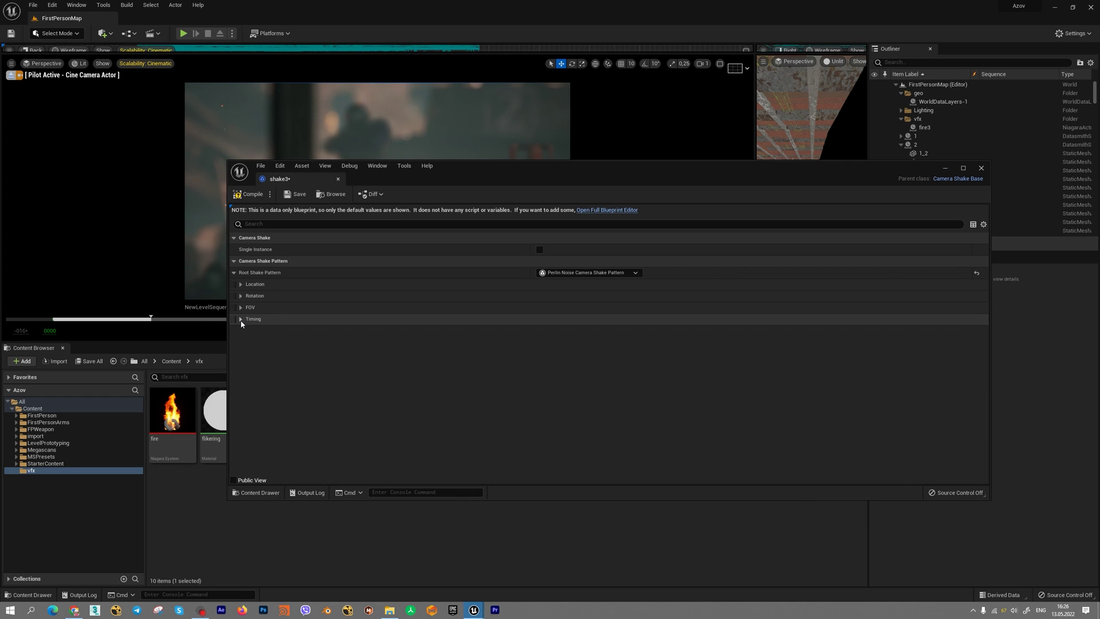
# Step: Set the Perlin noise Timing Duration of shake3 to 0
pyautogui.click(240, 319)
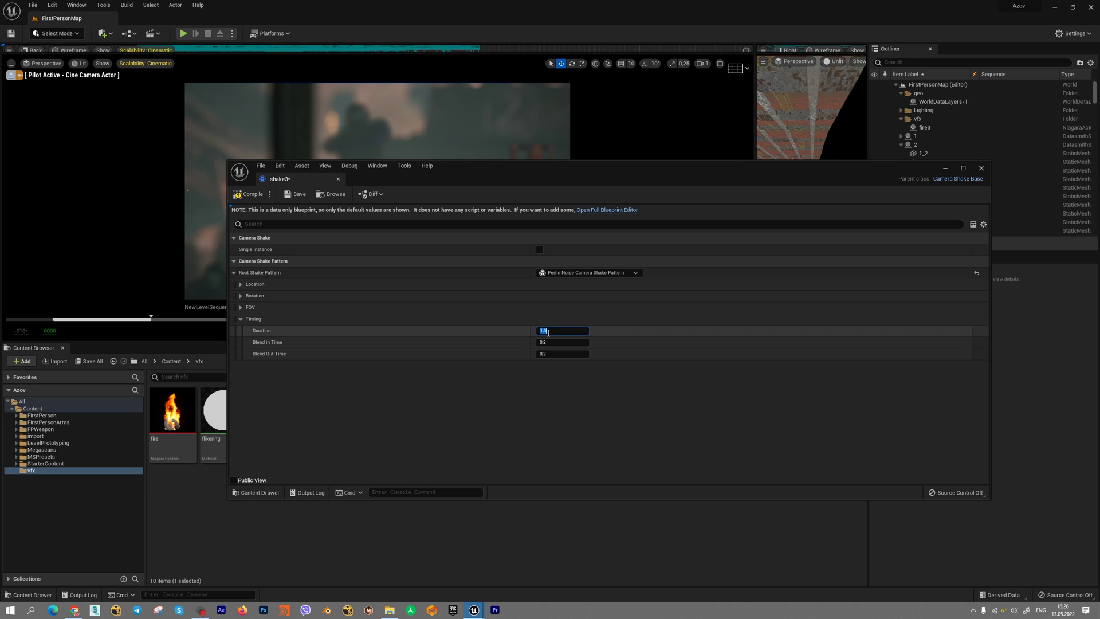
pyautogui.write('0')
pyautogui.press('Return')
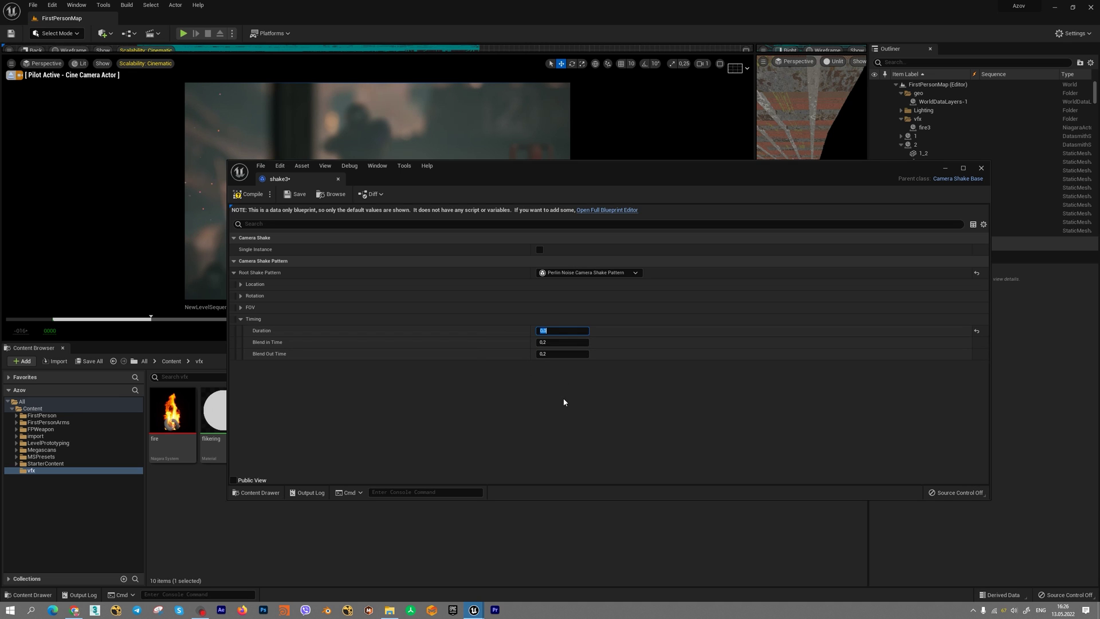
# Step: Collapse Timing, expand the FOV, Rotation and Location settings, and minimize the shake3 editor
pyautogui.click(241, 319)
pyautogui.click(267, 308)
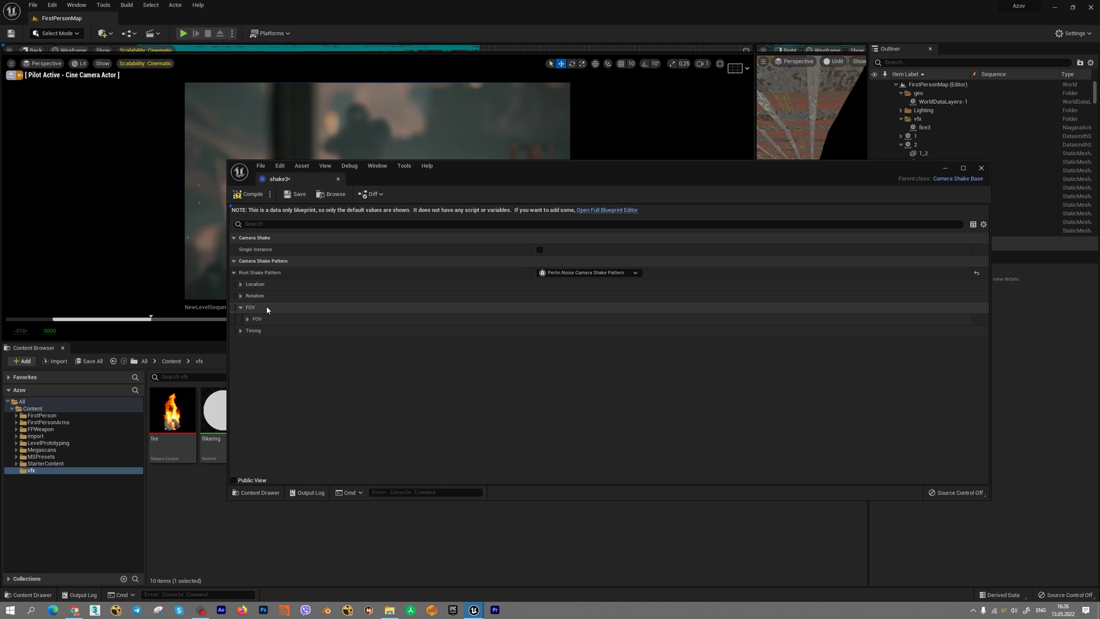
pyautogui.click(268, 297)
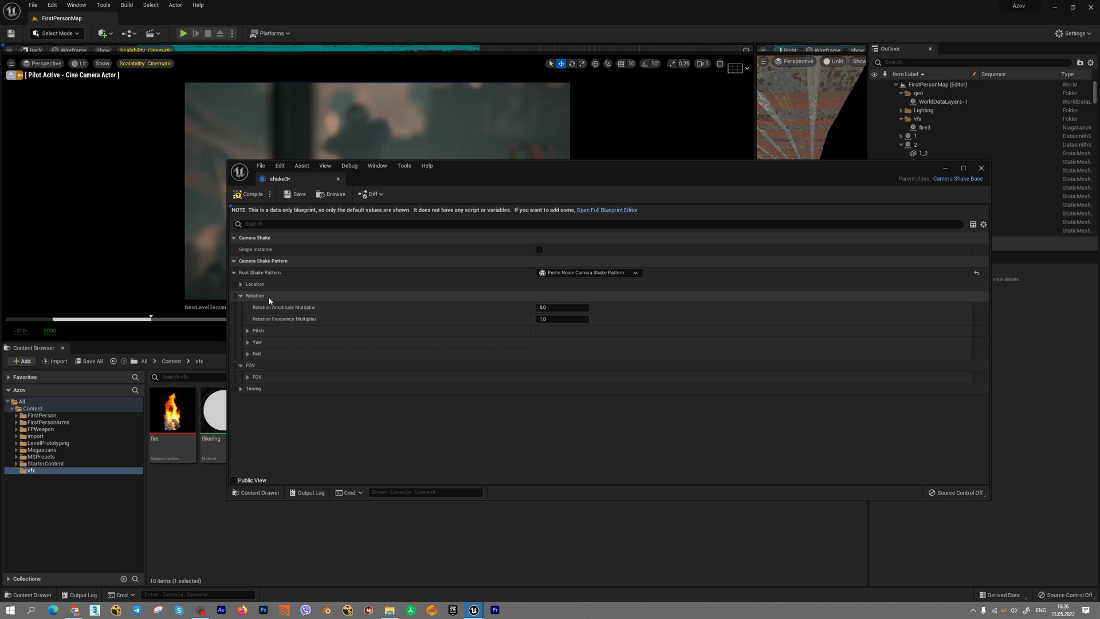
pyautogui.click(269, 283)
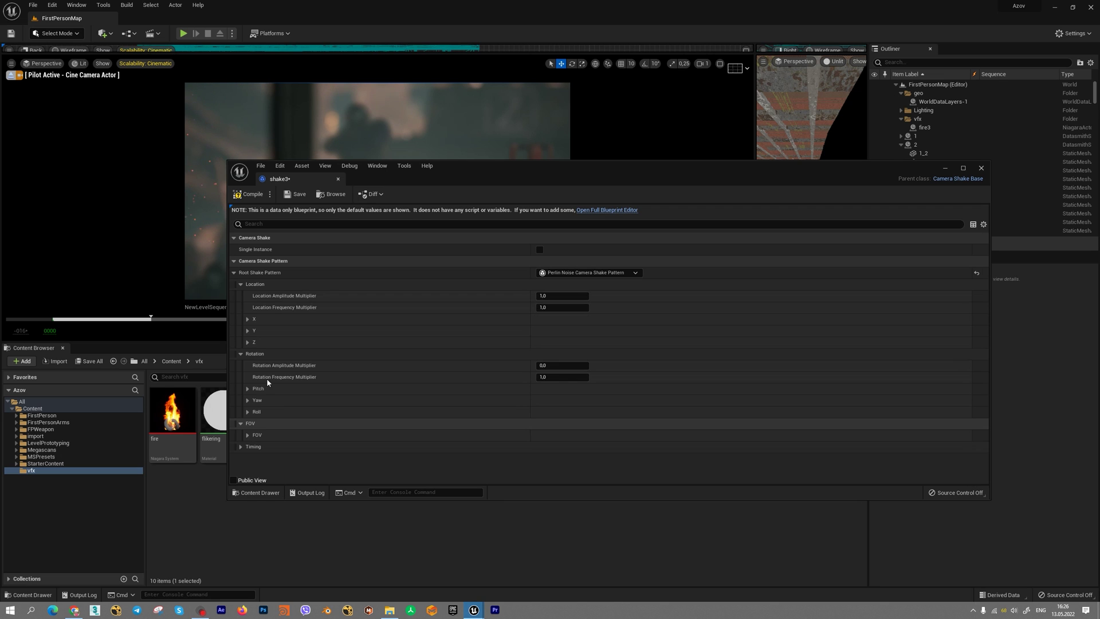
pyautogui.click(947, 168)
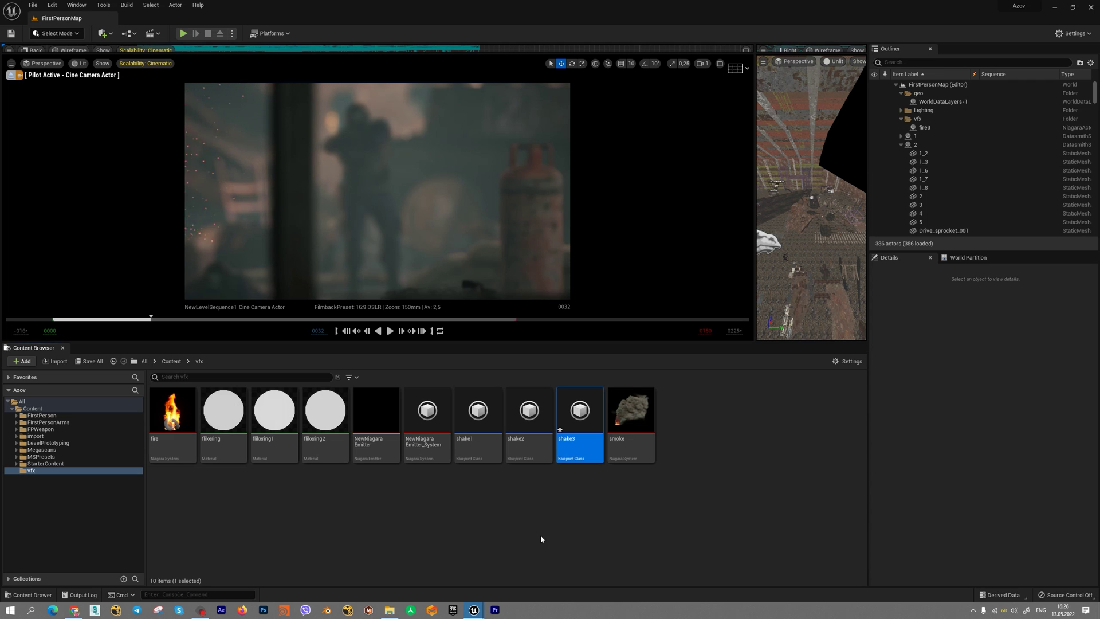
# Step: Reopen NewLevelSequence1 in Sequencer from the level sequences list
pyautogui.moveTo(474, 610)
pyautogui.click(481, 582)
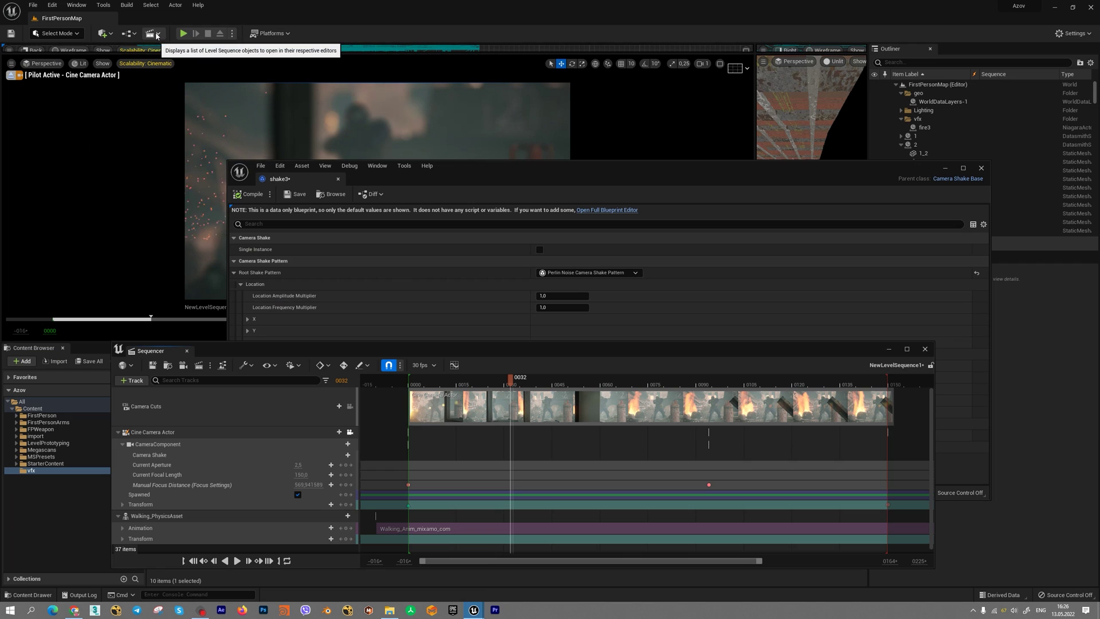
pyautogui.click(156, 35)
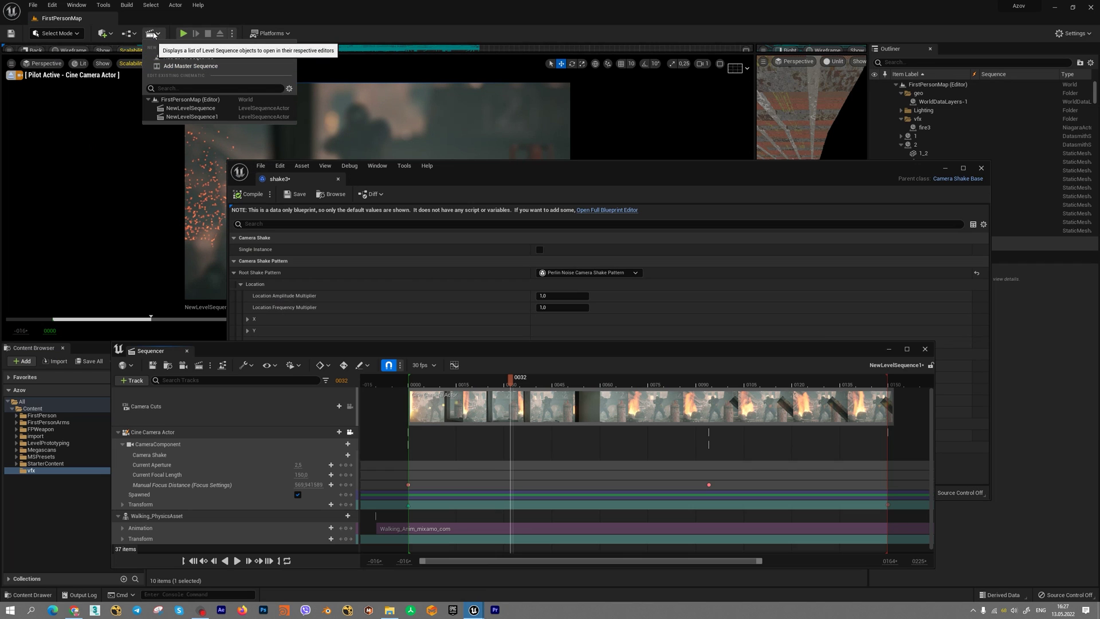
pyautogui.click(192, 117)
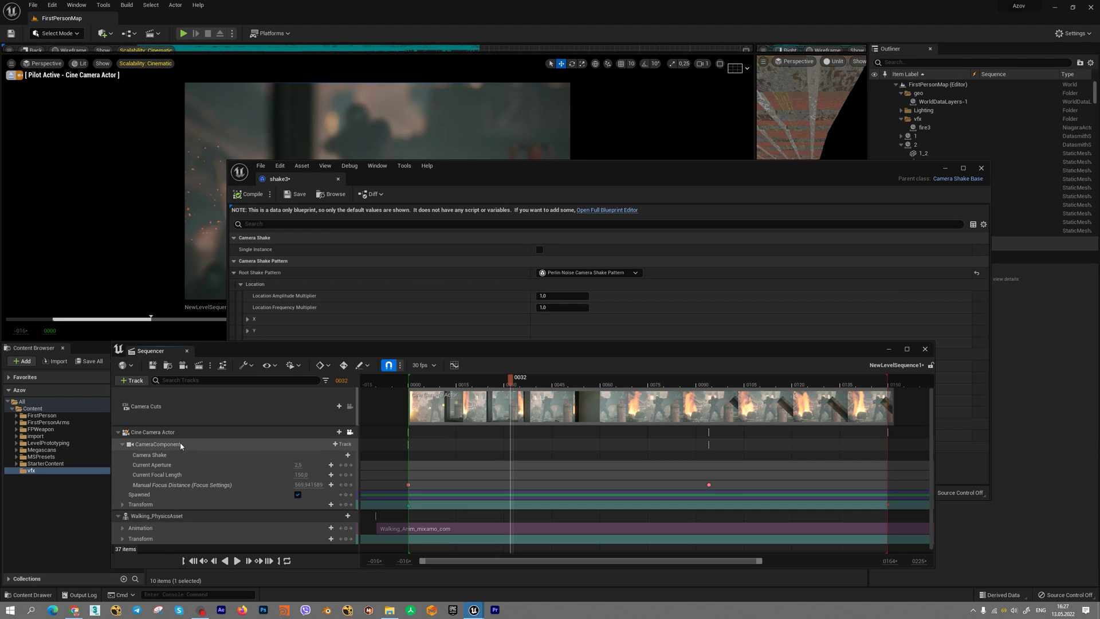
# Step: Add shake3 as a Camera Shake track on the CameraComponent and slide its section to frame 0
pyautogui.click(172, 444)
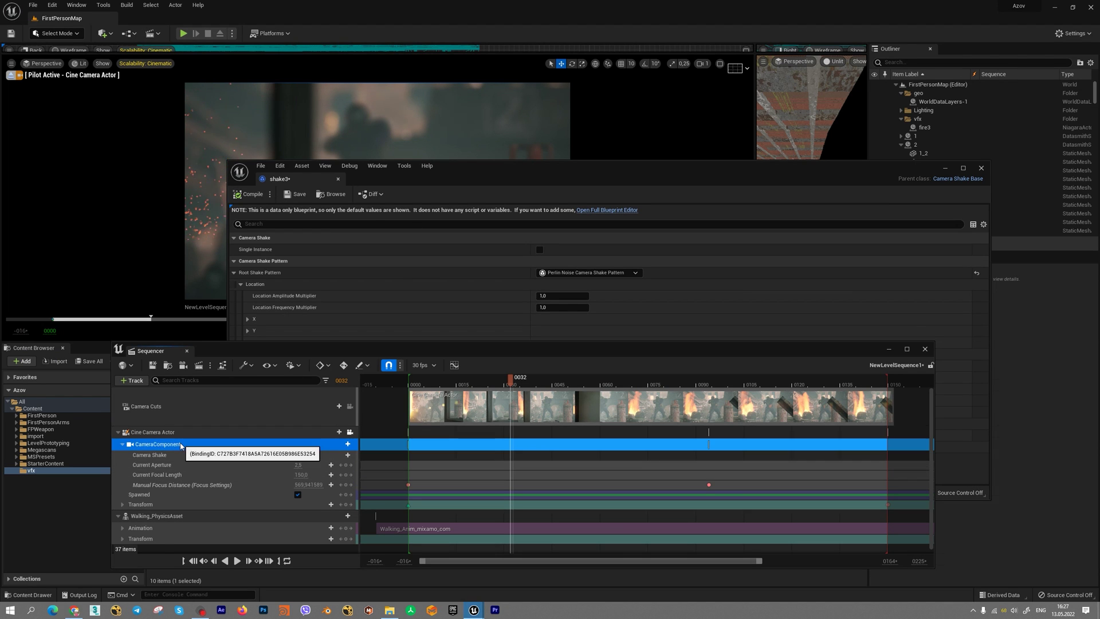
pyautogui.click(343, 445)
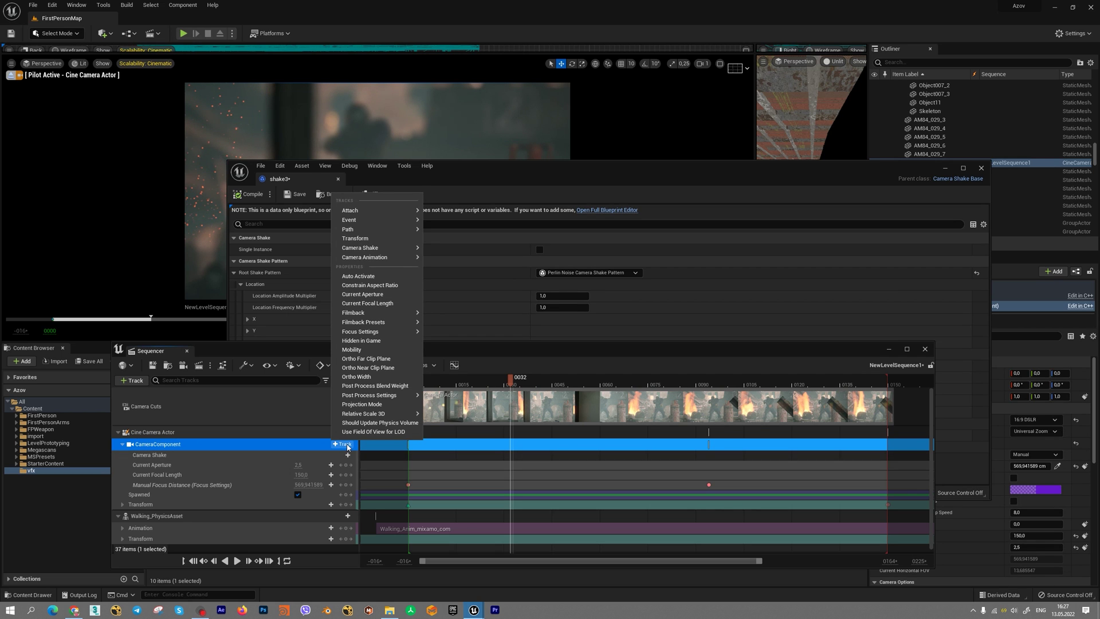
pyautogui.moveTo(367, 248)
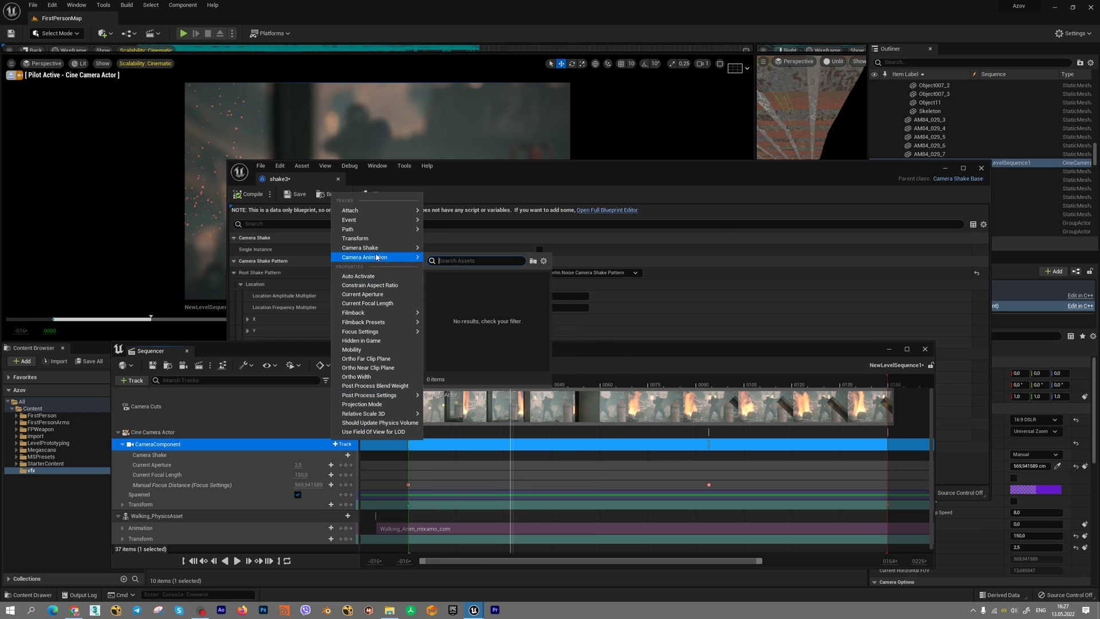
pyautogui.click(497, 319)
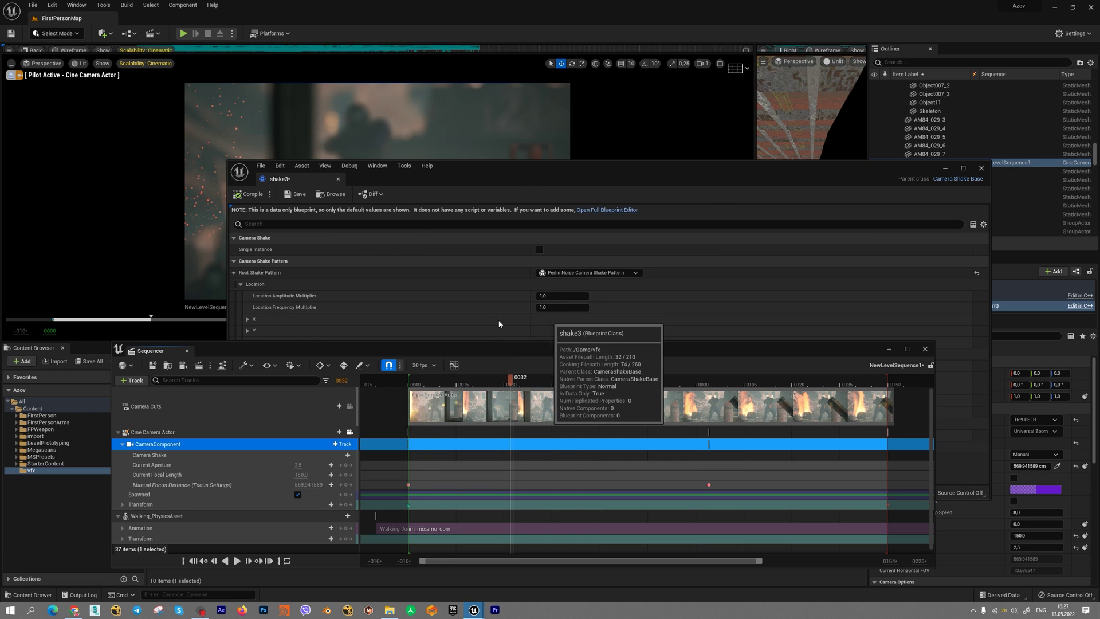
pyautogui.moveTo(511, 384); pyautogui.dragTo(411, 386)
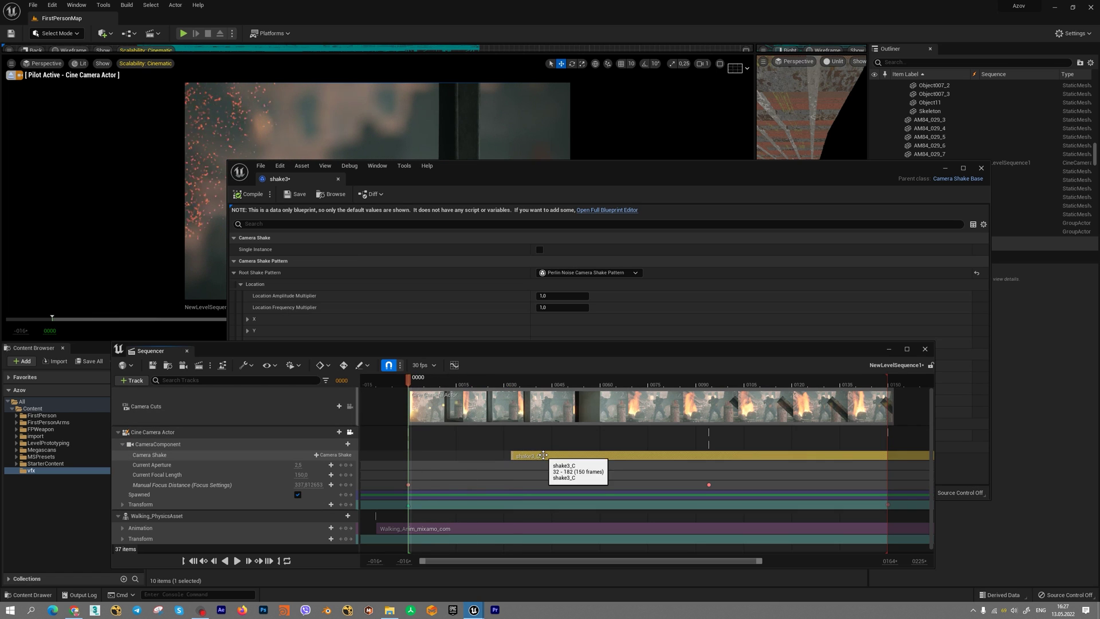
pyautogui.moveTo(537, 456); pyautogui.dragTo(441, 454)
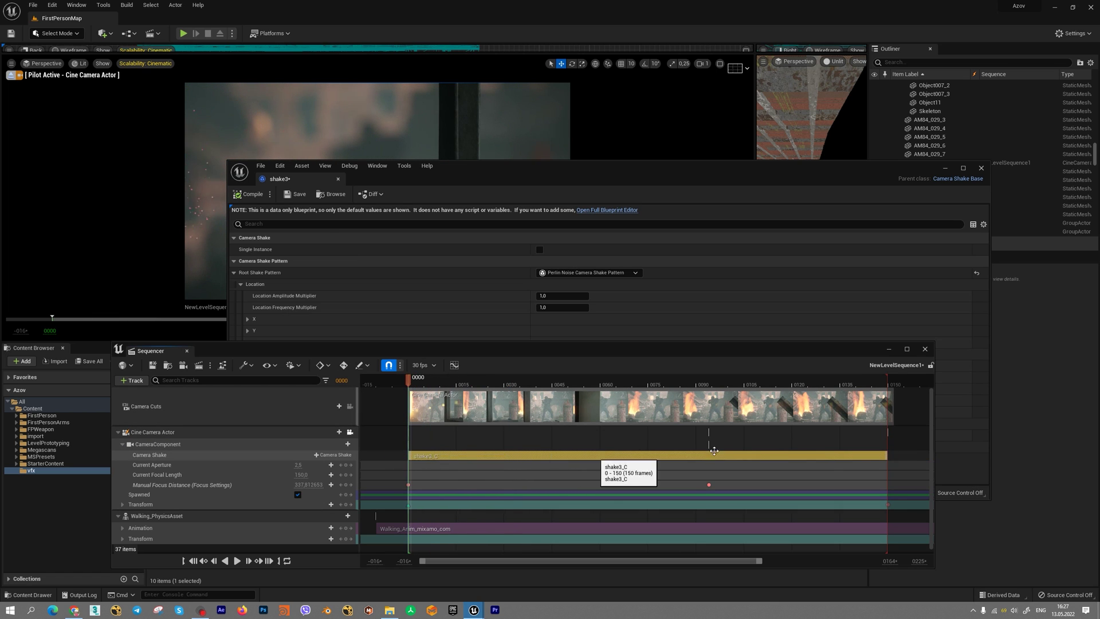
# Step: Drop the shake3_C section at frame 0, then play and pause the shot to preview the shake
pyautogui.click(729, 442)
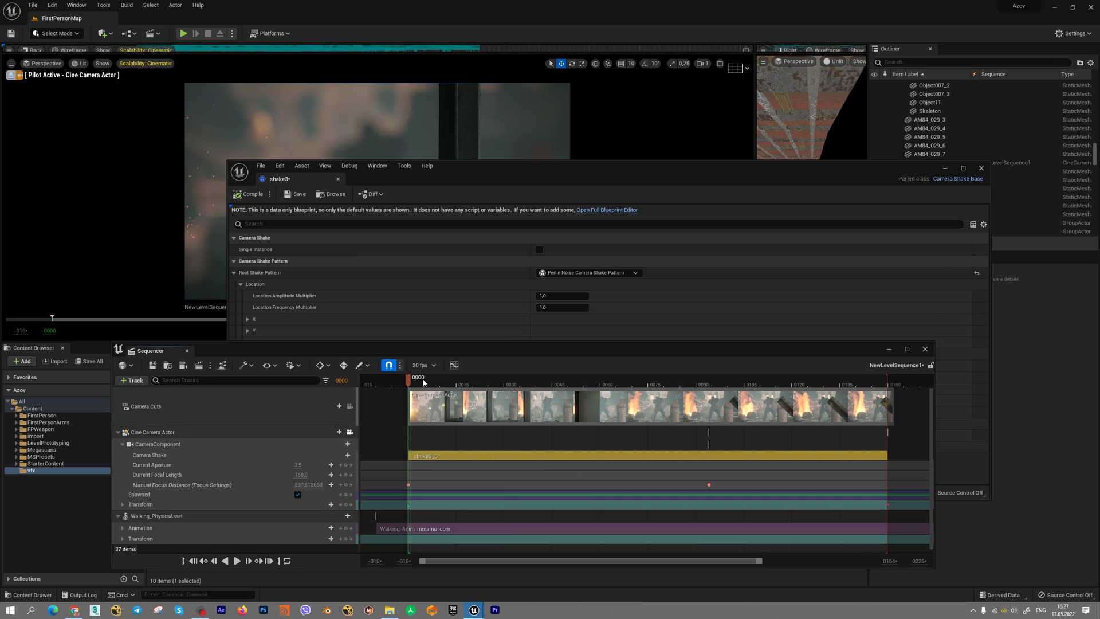
pyautogui.moveTo(645, 350); pyautogui.dragTo(632, 351)
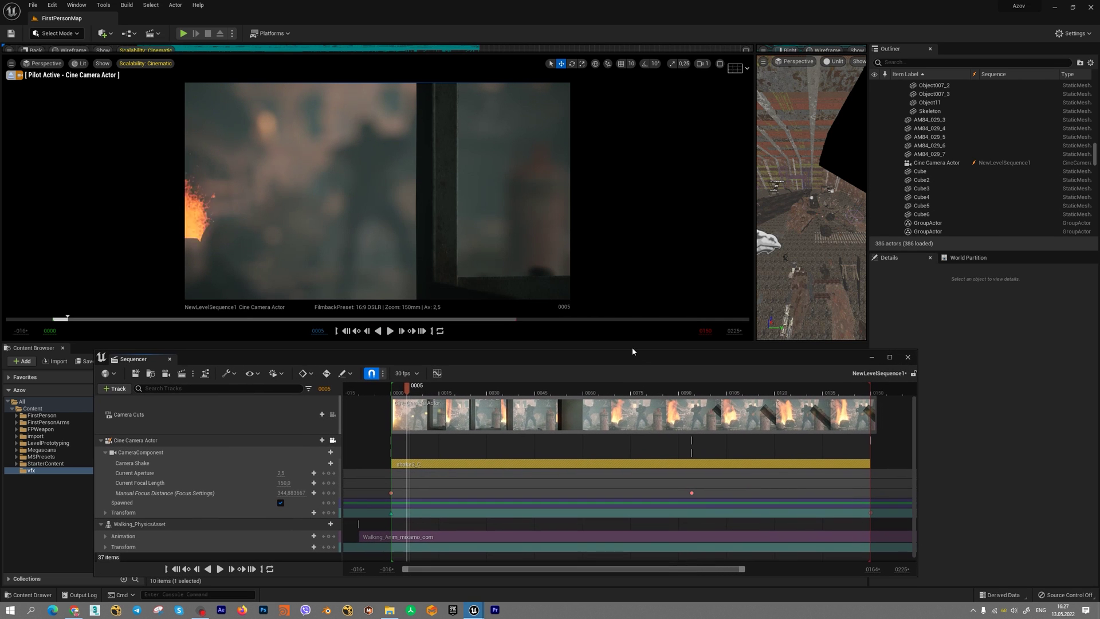
pyautogui.click(390, 331)
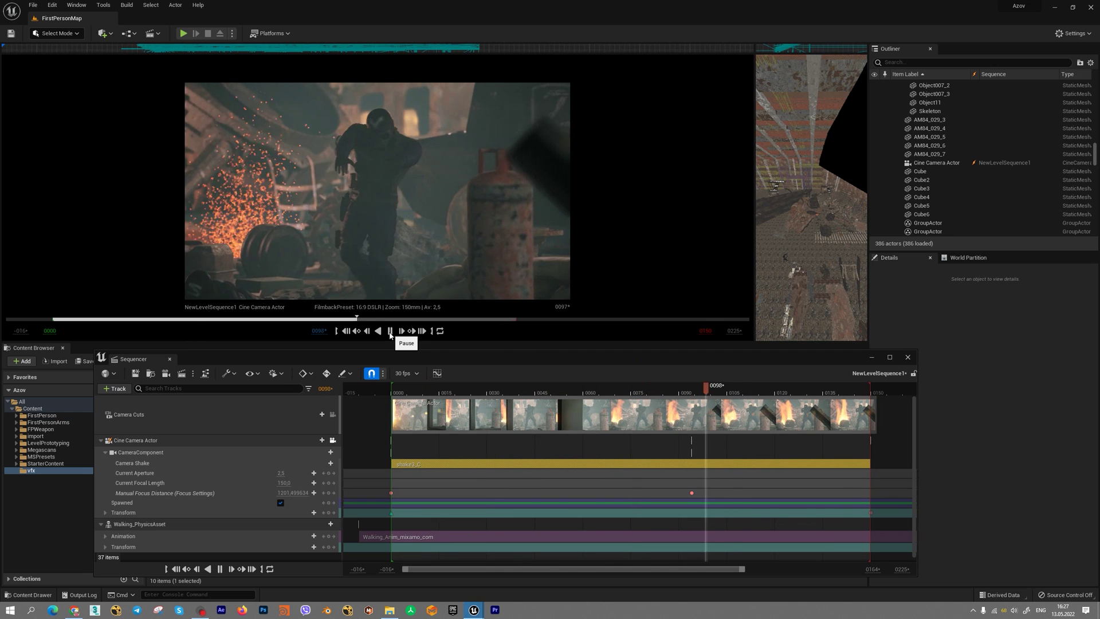
pyautogui.click(390, 332)
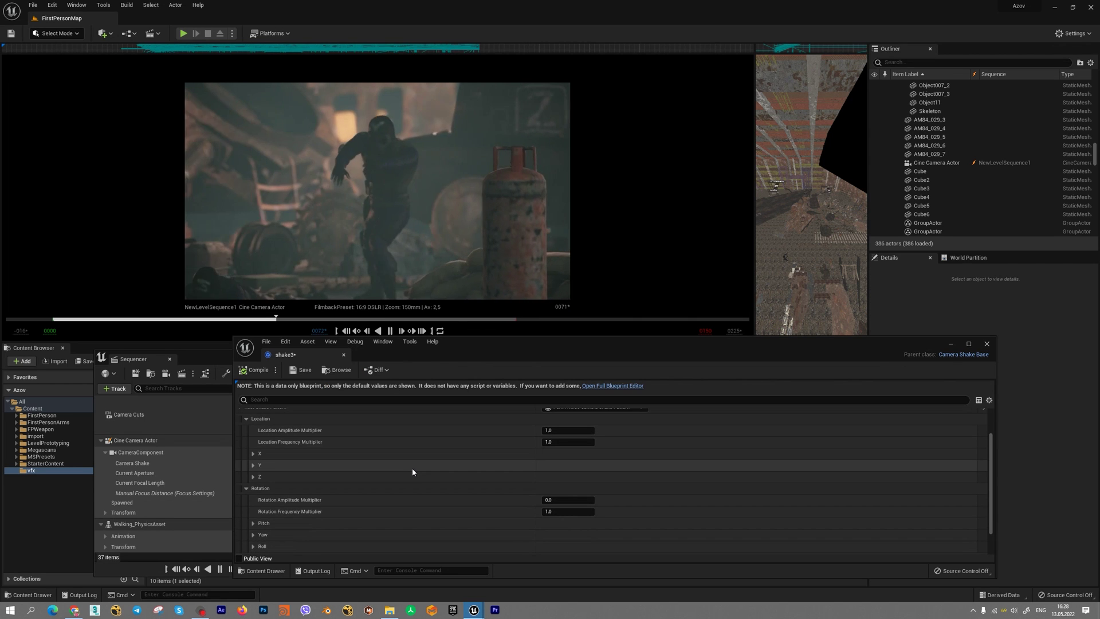
# Step: Collapse Location and try a Rotation Amplitude Multiplier of 5 and Frequency Multiplier of 0.1
pyautogui.scroll(-1, 412, 468)
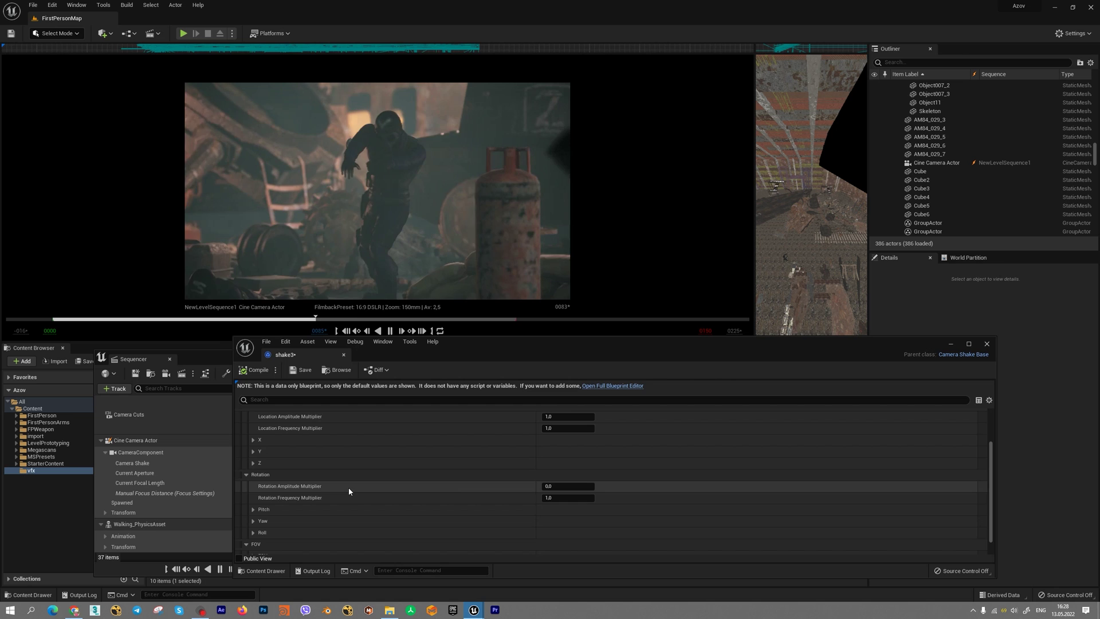
pyautogui.scroll(2, 239, 436)
pyautogui.click(245, 433)
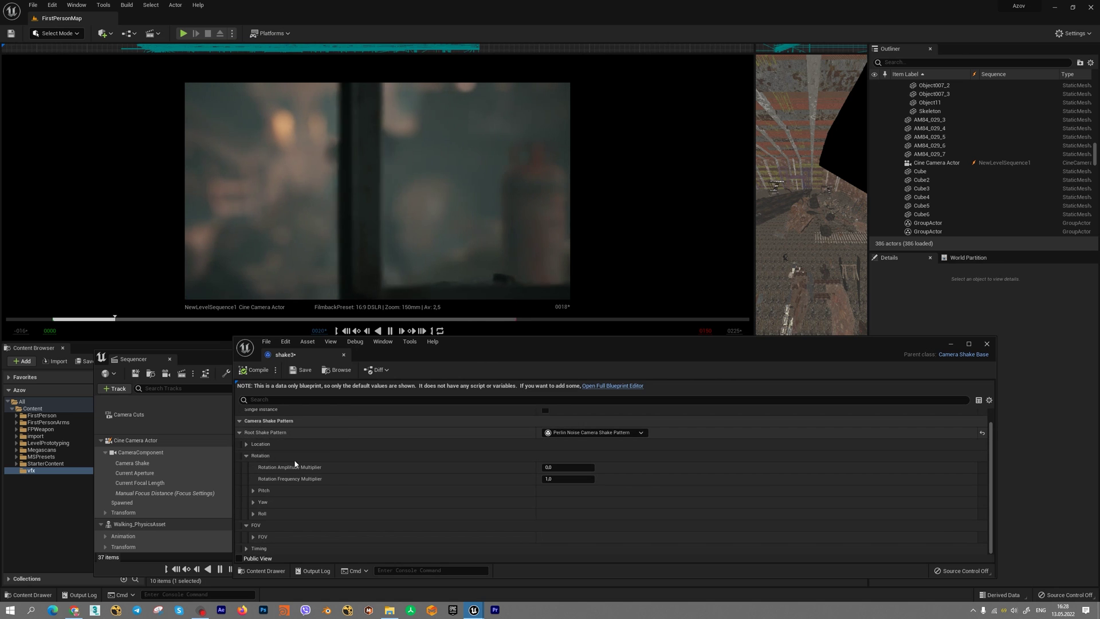
pyautogui.click(580, 466)
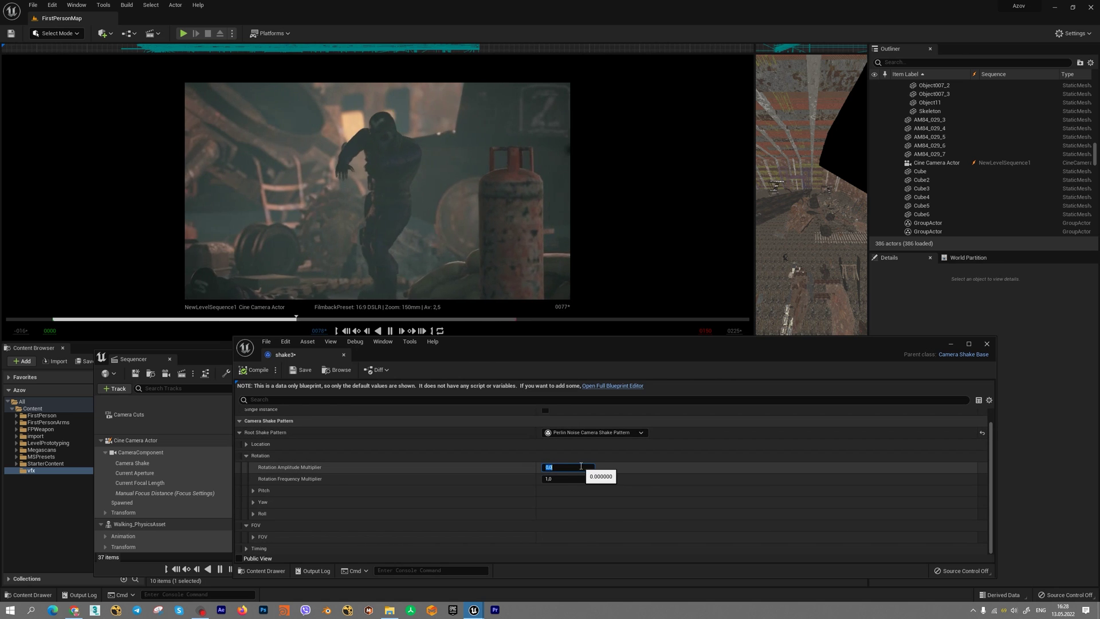
pyautogui.write('1')
pyautogui.press('Return')
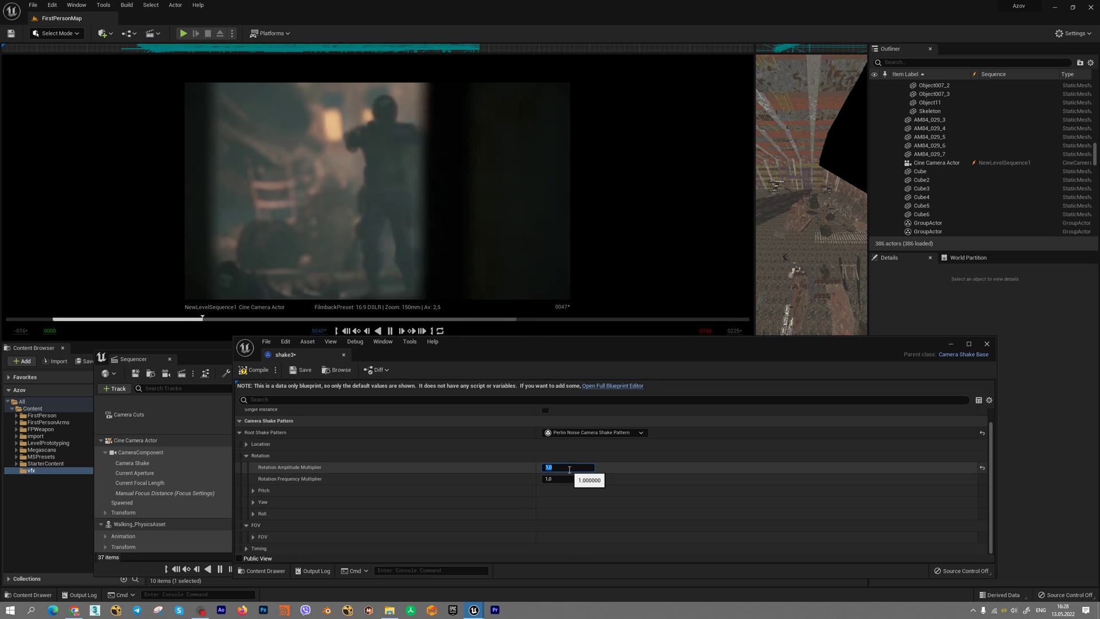
pyautogui.write('5')
pyautogui.press('Return')
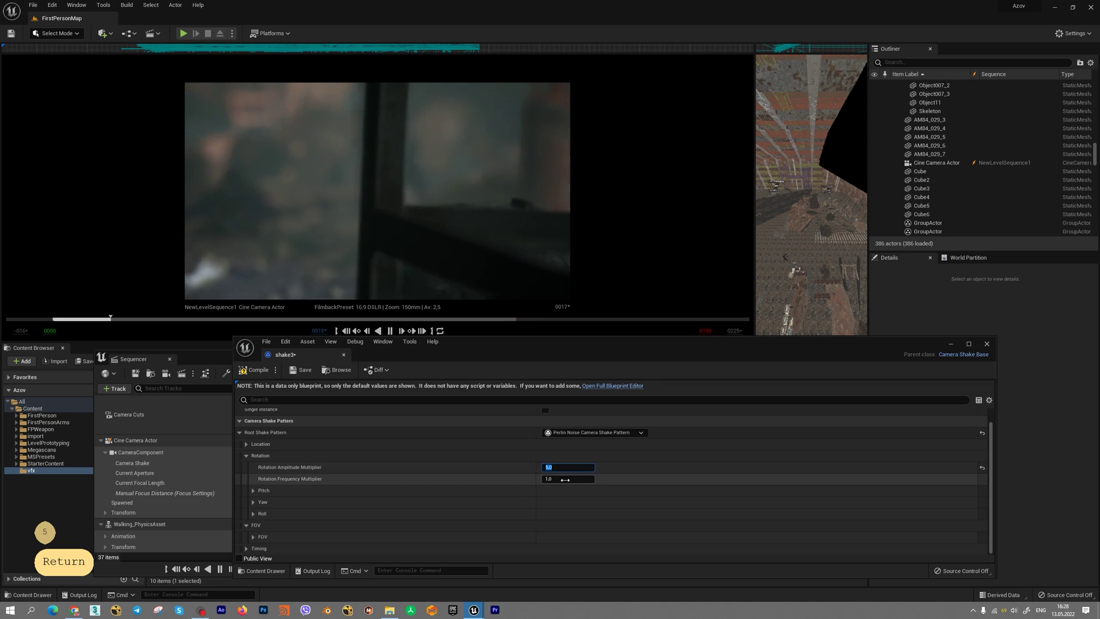
pyautogui.write('0.')
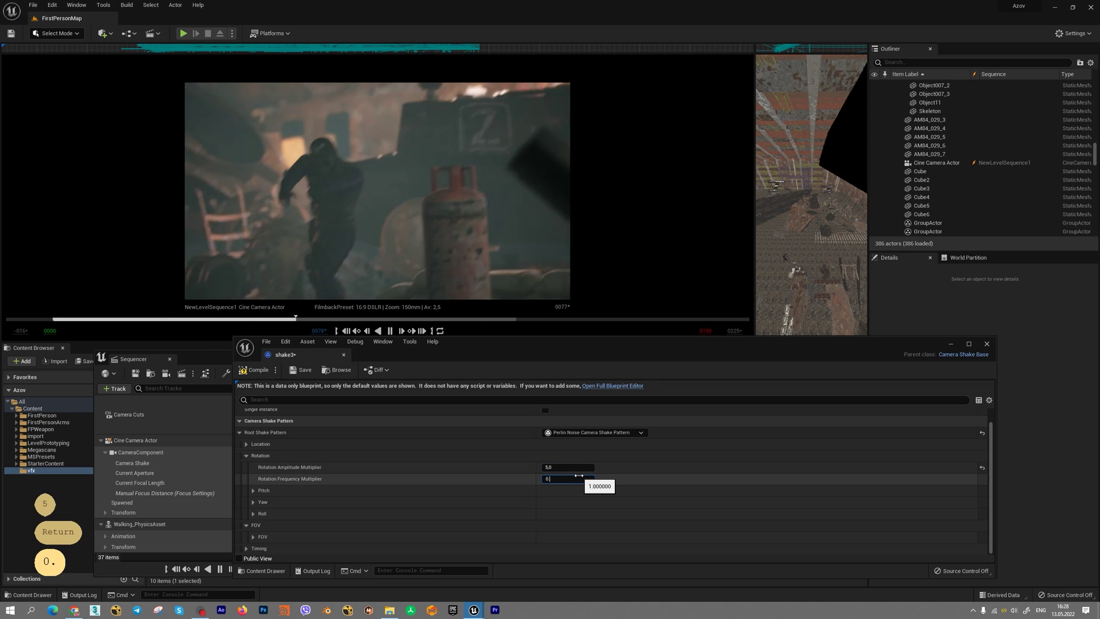
pyautogui.write('1')
pyautogui.press('Return')
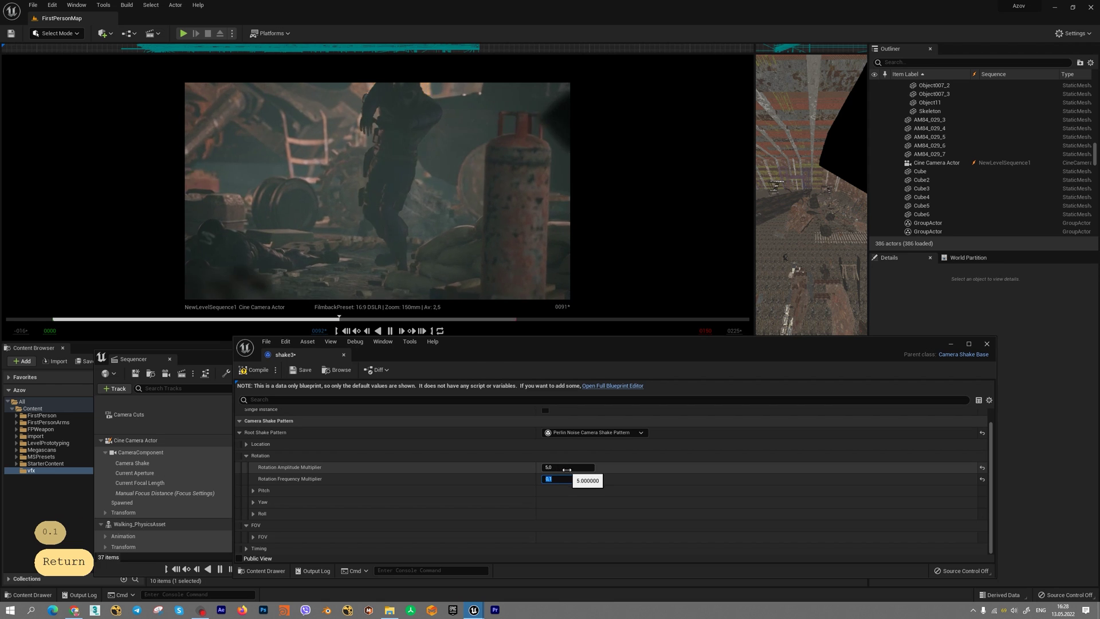
# Step: Change the Rotation Frequency Multiplier to 0.3 and the Rotation Amplitude Multiplier to 2.0
pyautogui.click(571, 478)
pyautogui.press('BackSpace')
pyautogui.write('3')
pyautogui.press('Return')
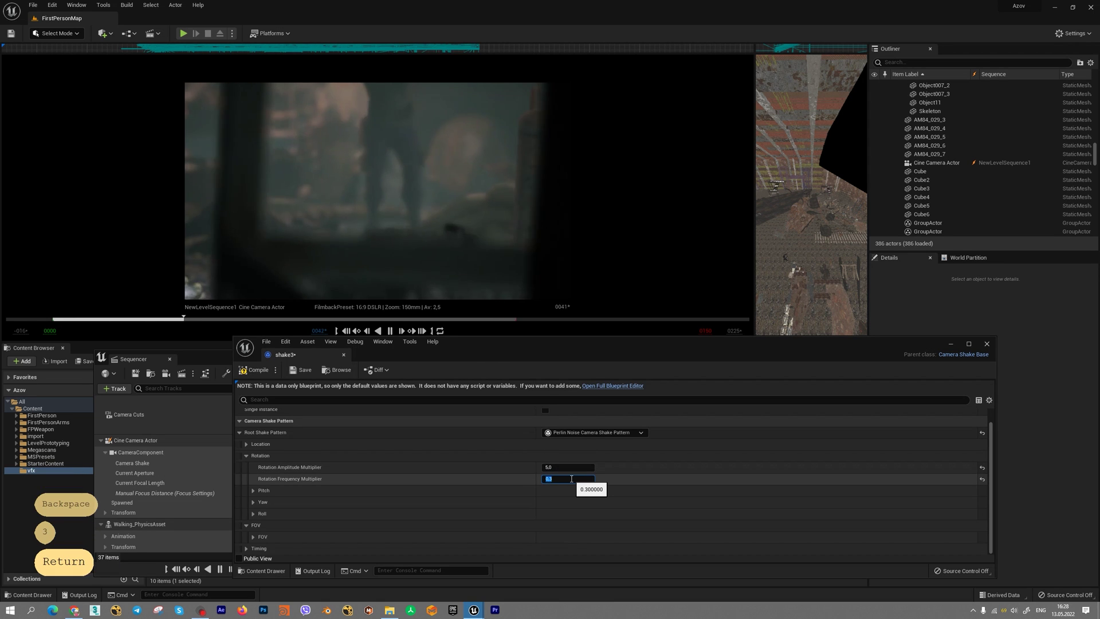
pyautogui.click(564, 468)
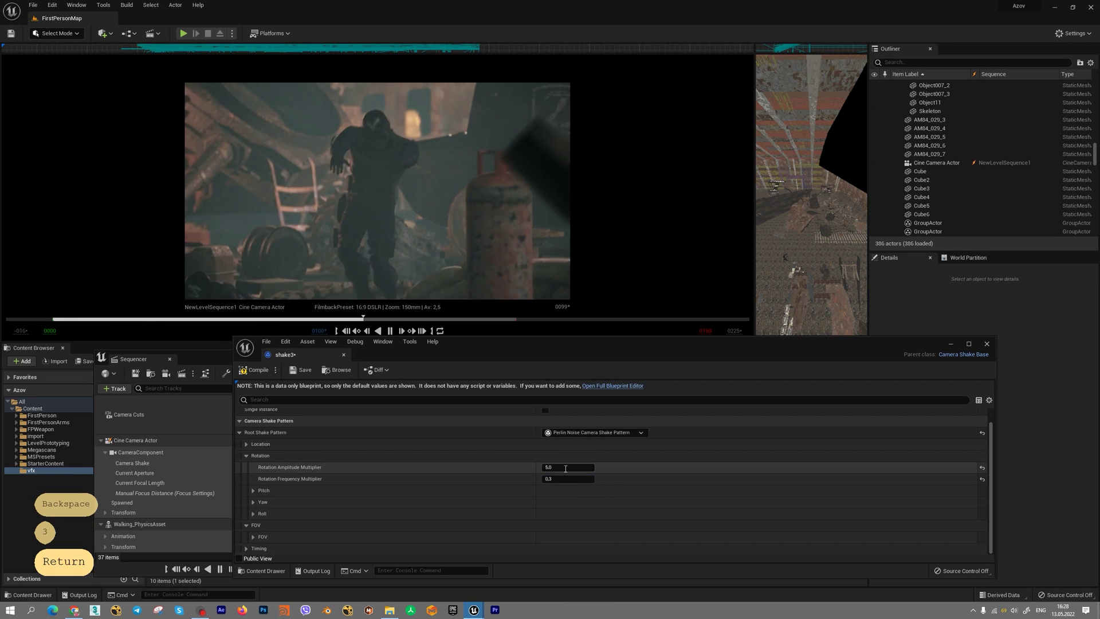
pyautogui.write('2')
pyautogui.press('Return')
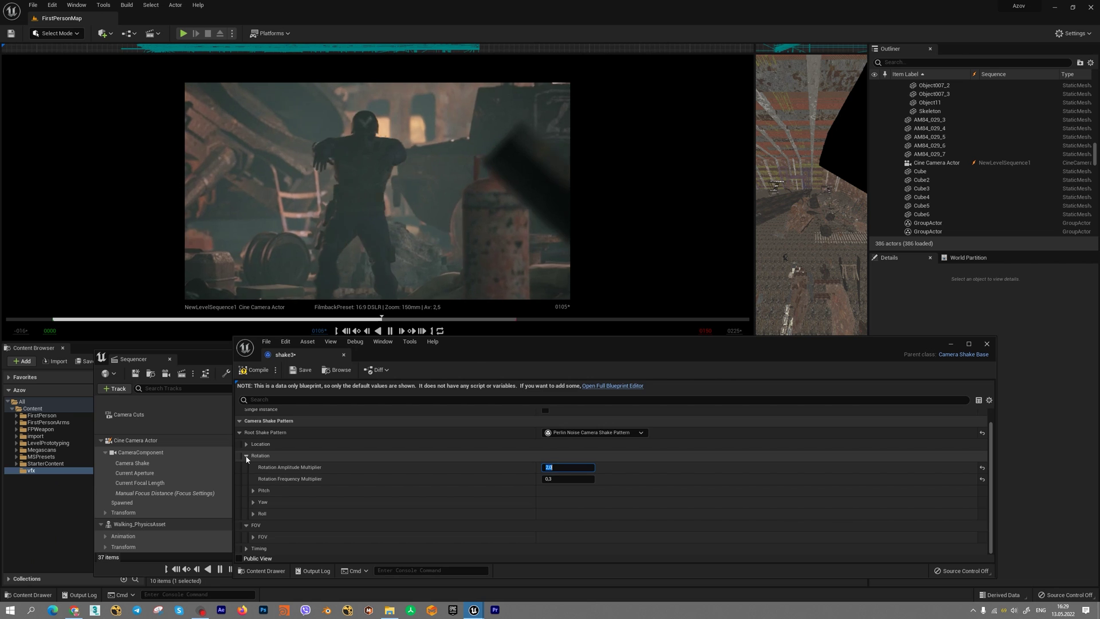
# Step: Swap Rotation for Location and set Location Amplitude Multiplier 10 and Frequency Multiplier 0.3
pyautogui.click(246, 455)
pyautogui.click(247, 459)
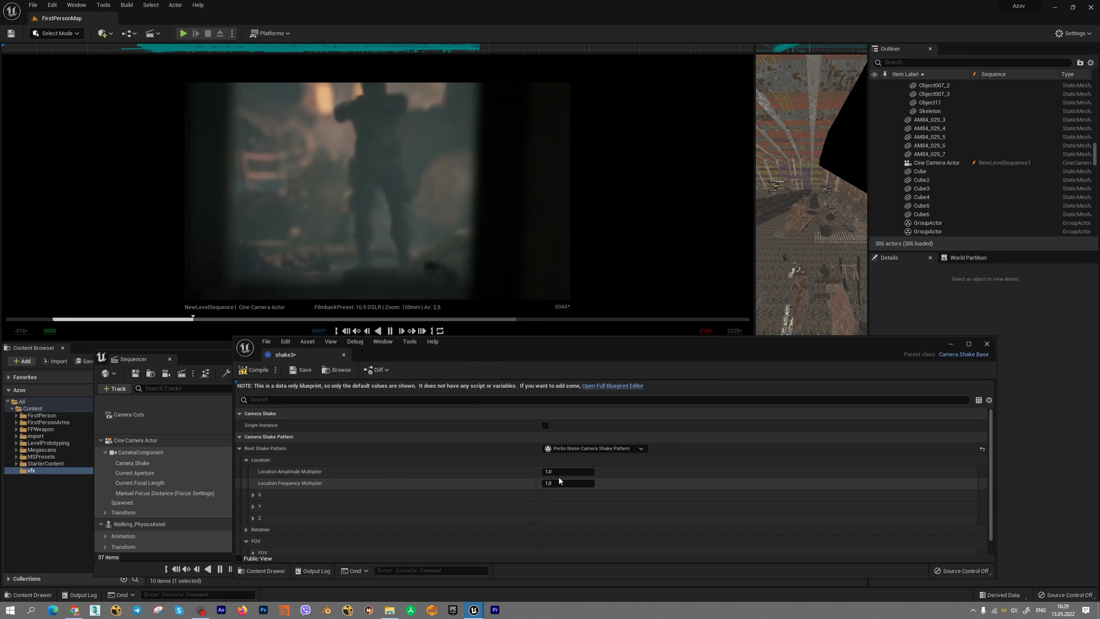
pyautogui.click(566, 472)
pyautogui.write('5')
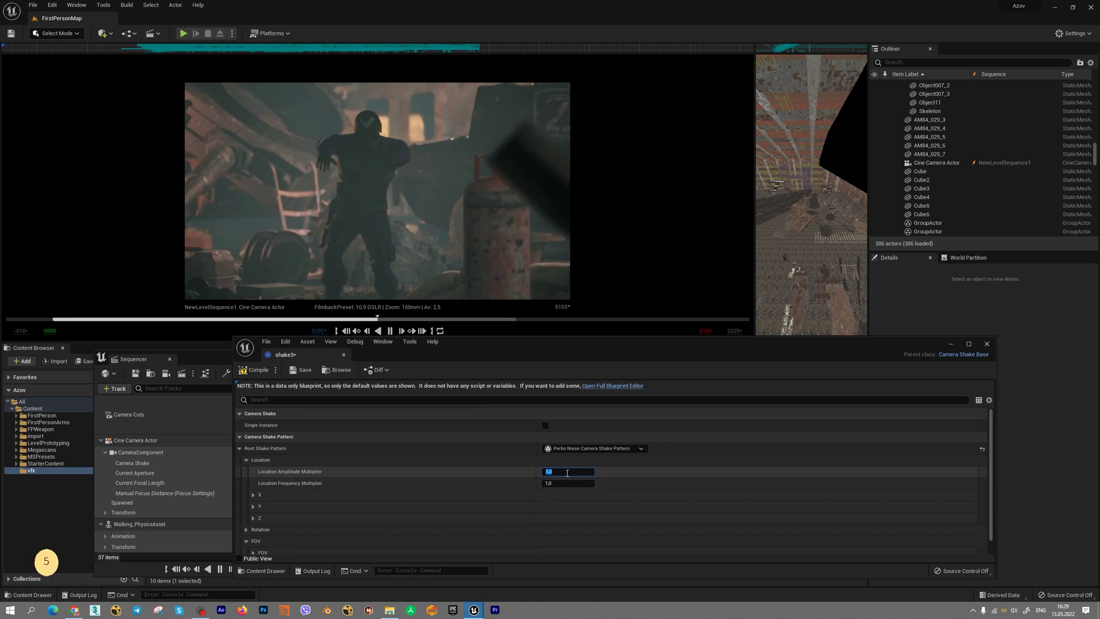
pyautogui.press('Return')
pyautogui.click(575, 484)
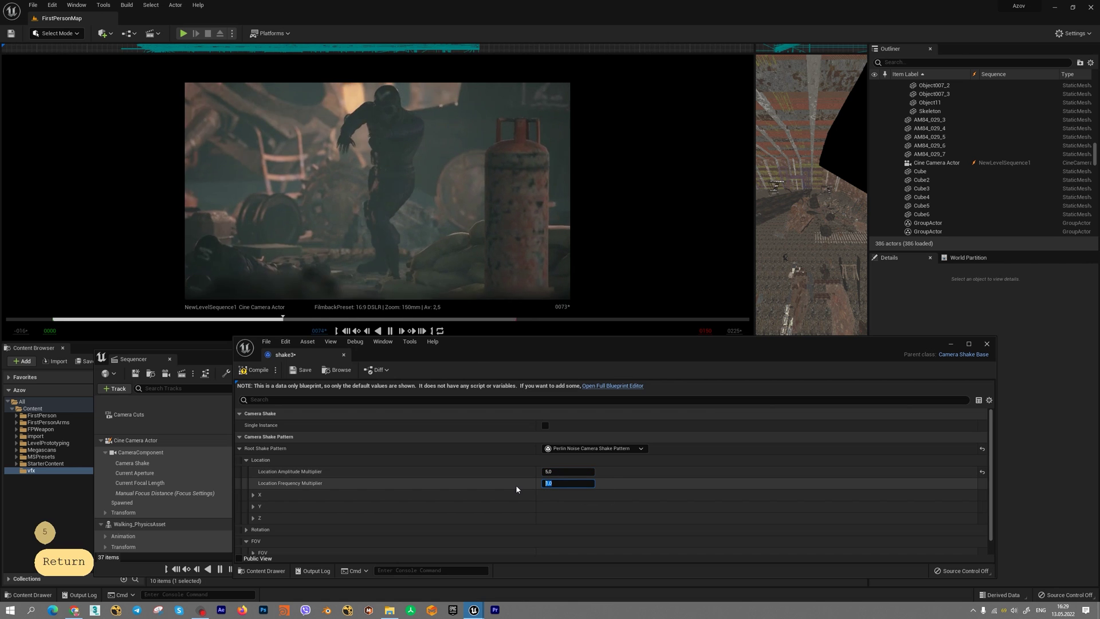
pyautogui.write('0.3')
pyautogui.press('Return')
pyautogui.click(560, 471)
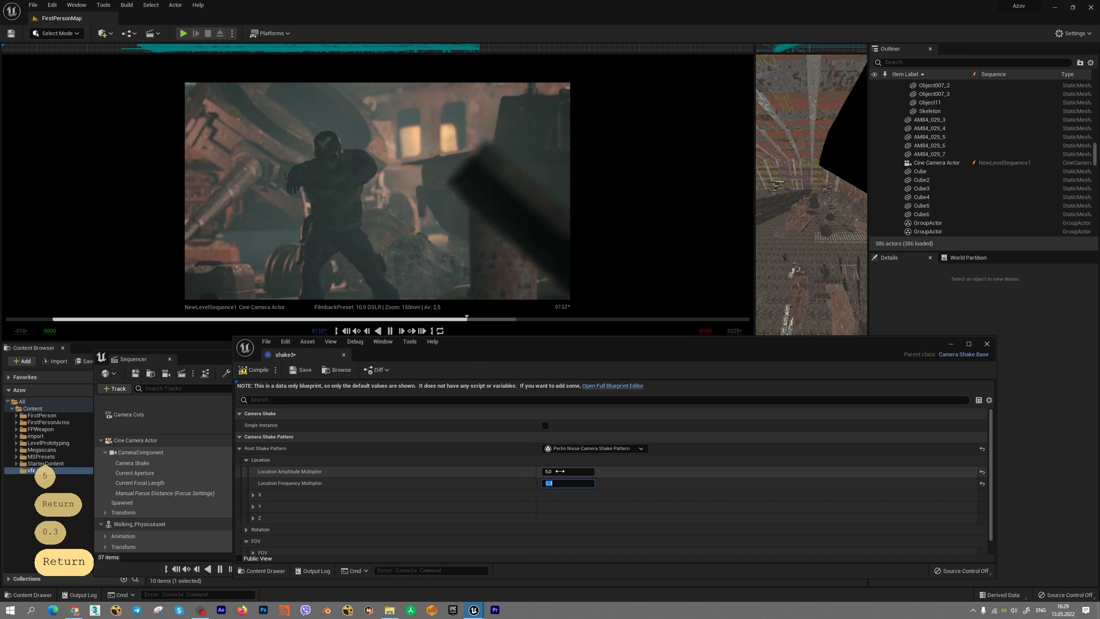
pyautogui.write('10')
pyautogui.press('Return')
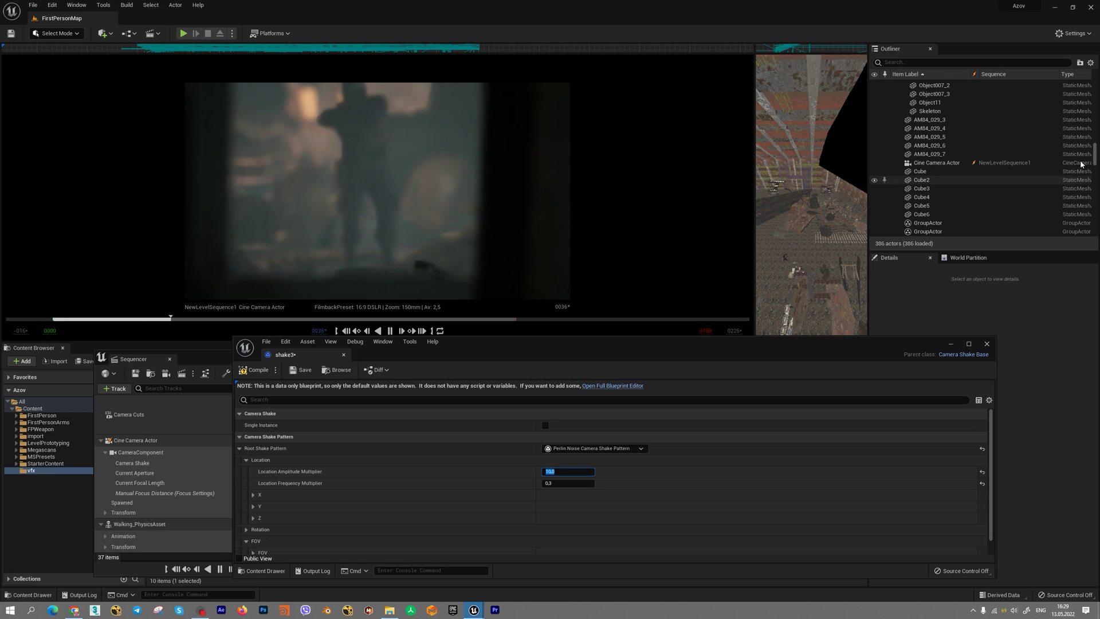
# Step: Expand the shake pattern's FOV settings and set FOV Amplitude 2 and Frequency 0.5
pyautogui.scroll(15, 1003, 143)
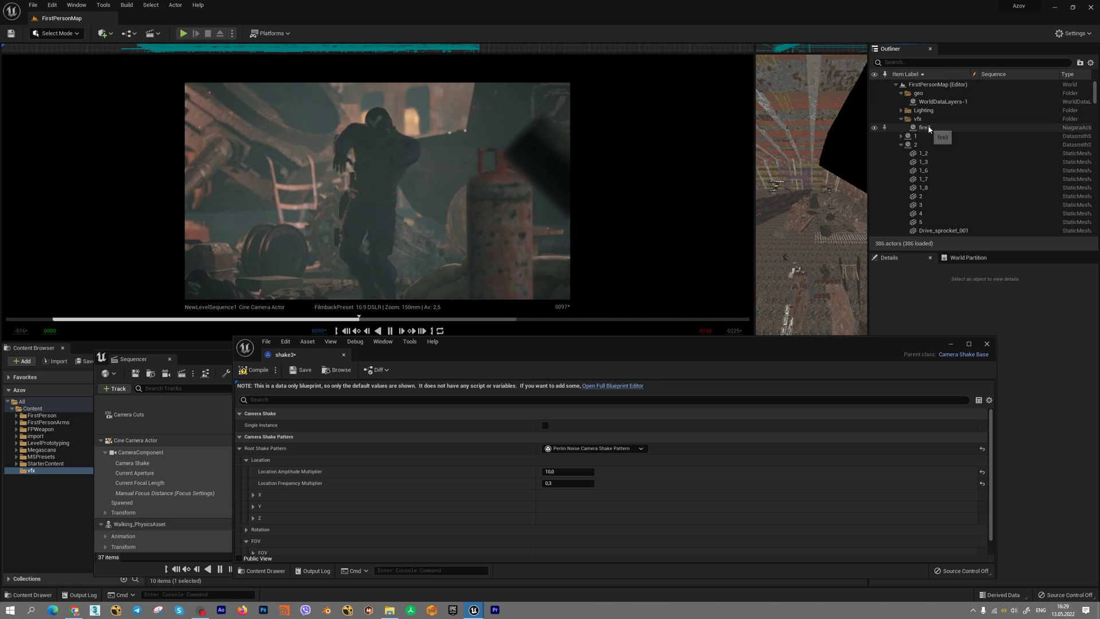
pyautogui.click(925, 128)
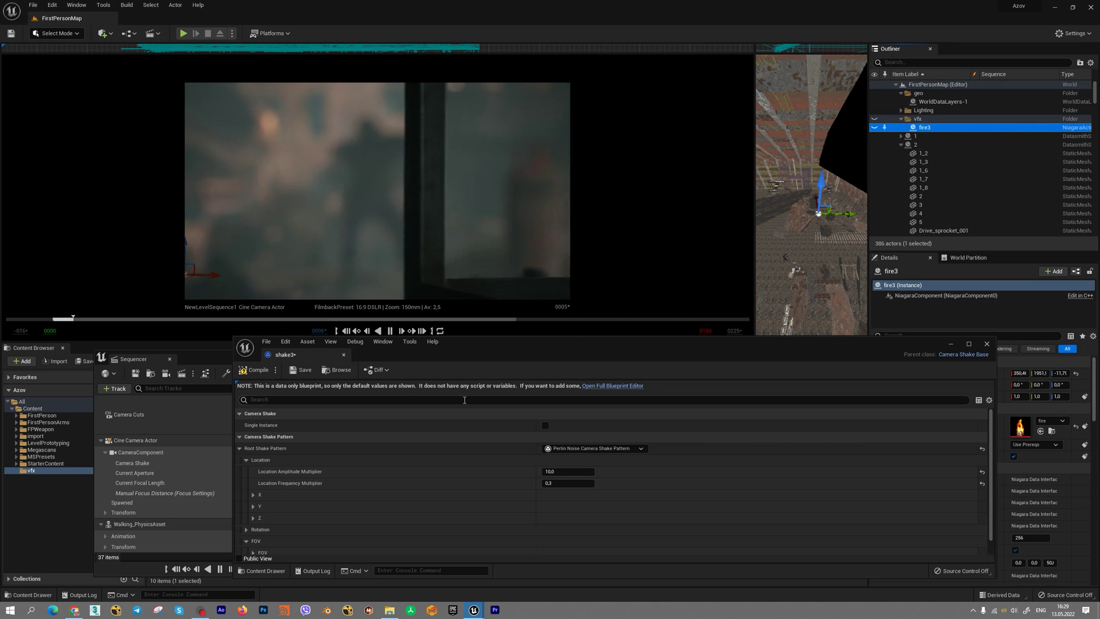
pyautogui.click(239, 448)
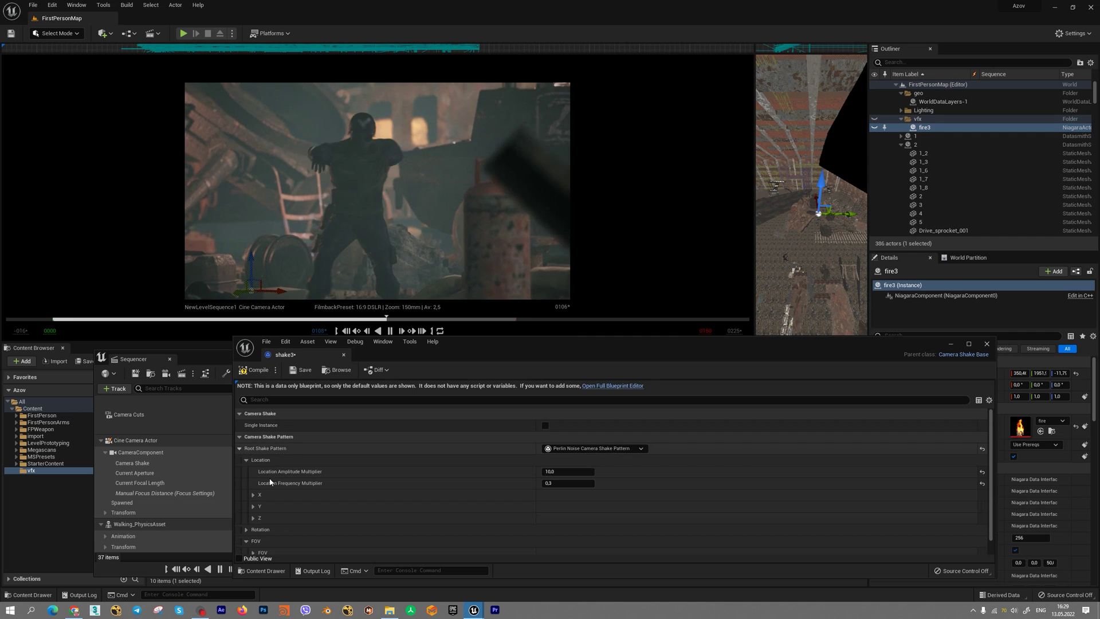
pyautogui.scroll(-1, 290, 492)
pyautogui.click(256, 527)
pyautogui.click(253, 538)
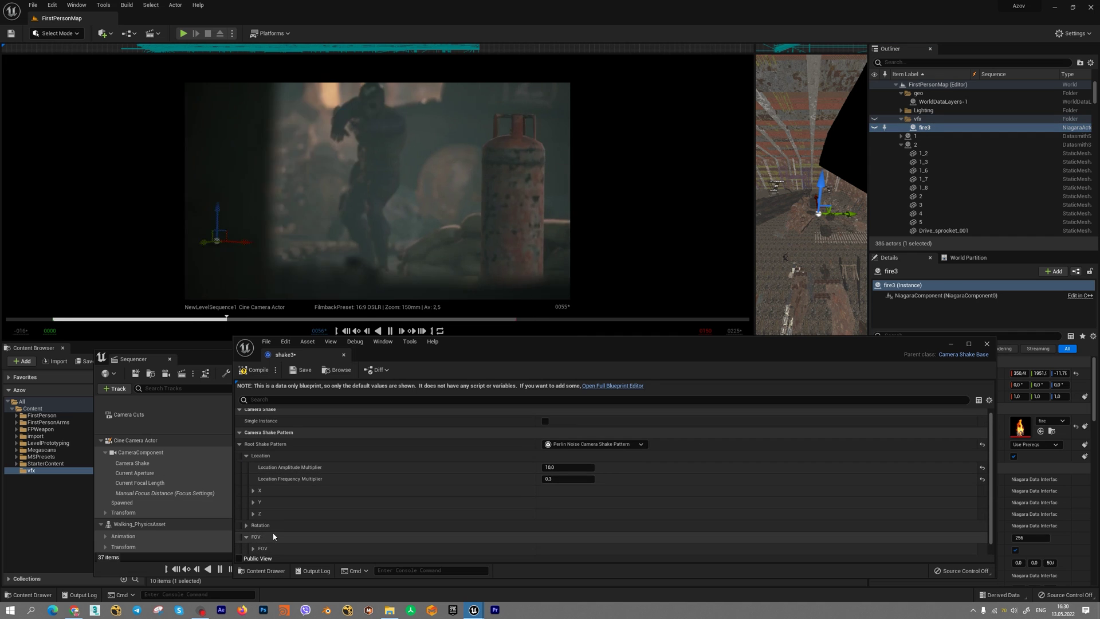
pyautogui.scroll(-2, 286, 526)
pyautogui.write('2')
pyautogui.press('Return')
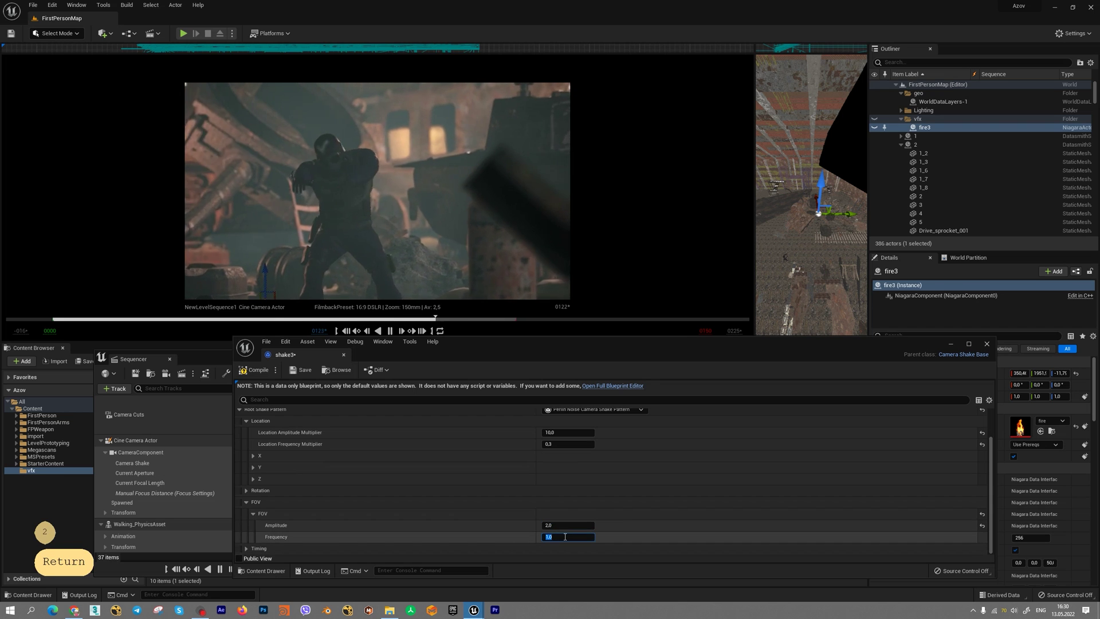
pyautogui.write('0.5')
pyautogui.press('Return')
# Step: Collapse FOV and inspect the Rotation and Yaw settings of shake3
pyautogui.click(246, 502)
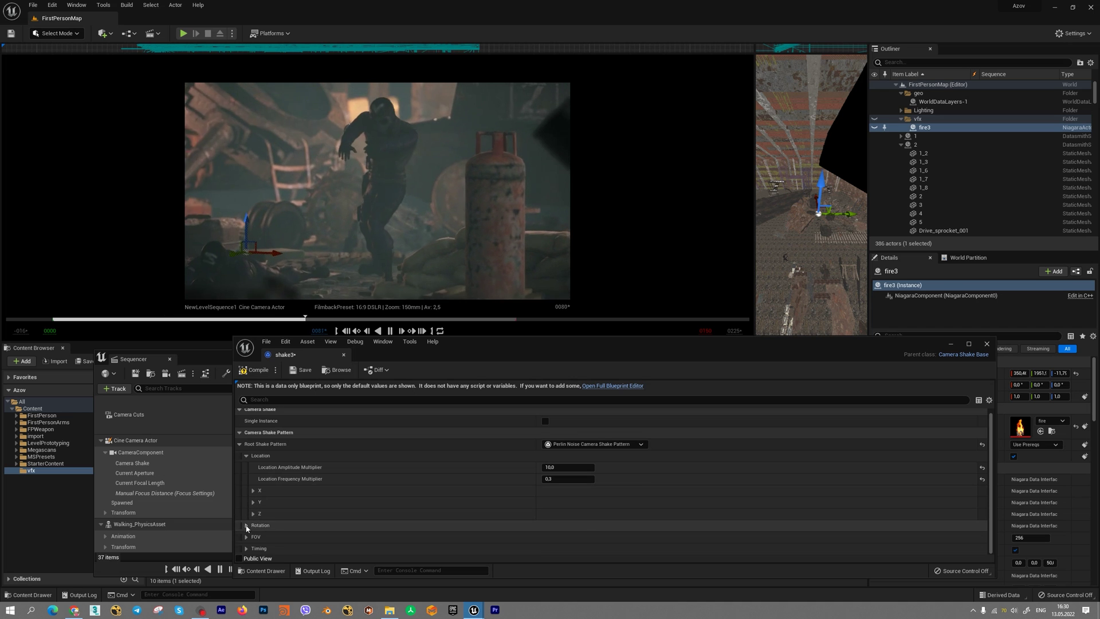
pyautogui.click(287, 525)
pyautogui.scroll(-2, 288, 514)
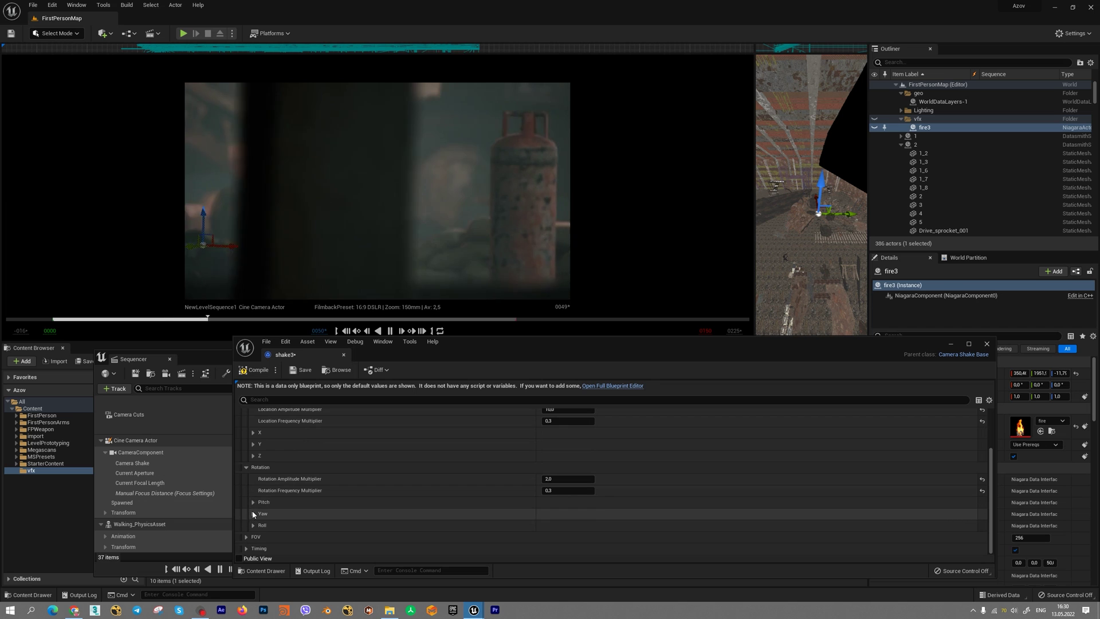
pyautogui.click(259, 514)
pyautogui.scroll(-1, 344, 501)
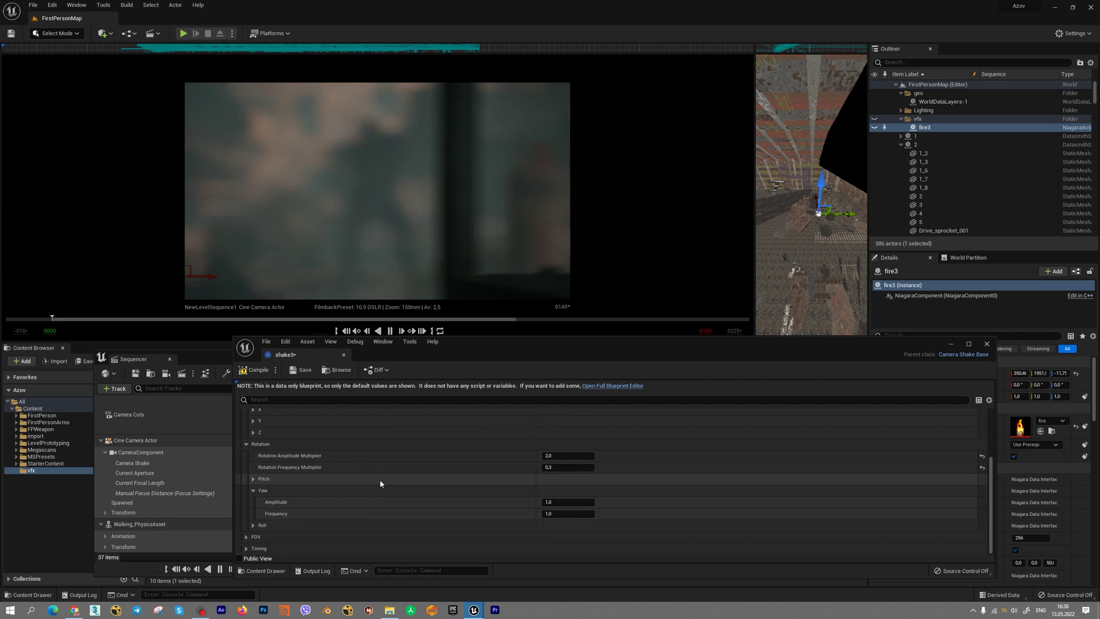
pyautogui.click(381, 488)
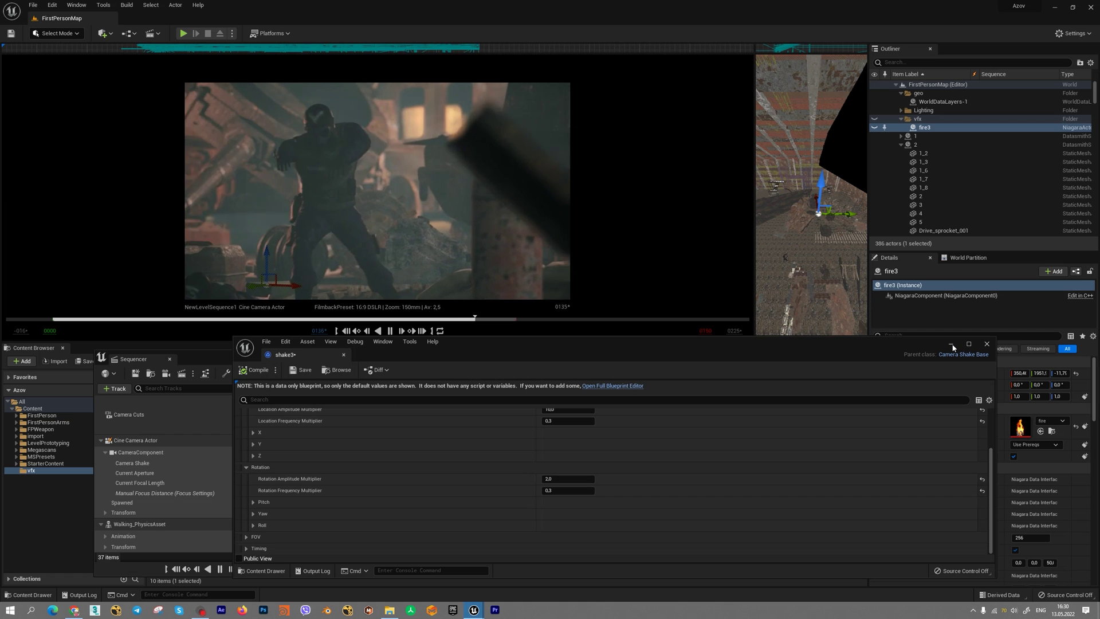
# Step: Minimize shake3, stop playback, and bring the main editor with the vfx assets forward
pyautogui.click(952, 345)
pyautogui.click(390, 331)
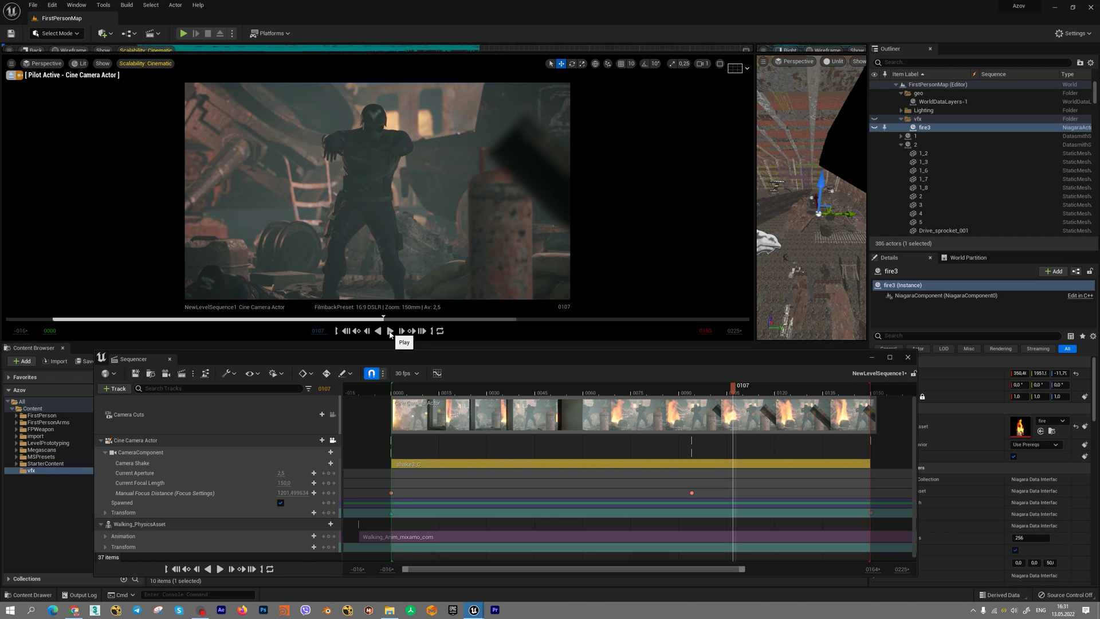
pyautogui.moveTo(474, 609)
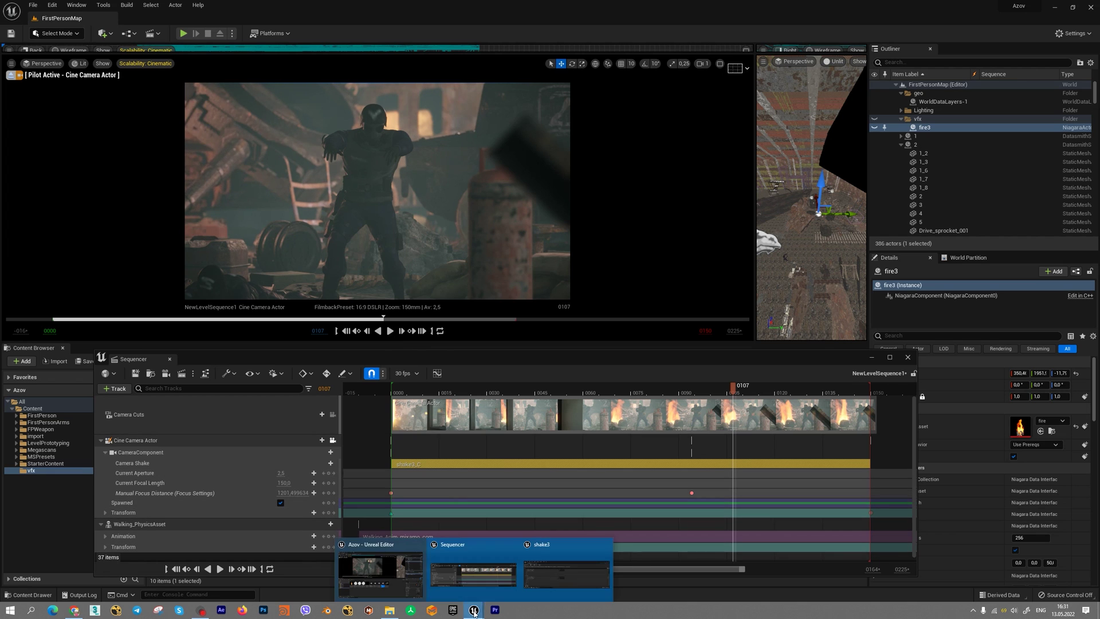
pyautogui.click(380, 573)
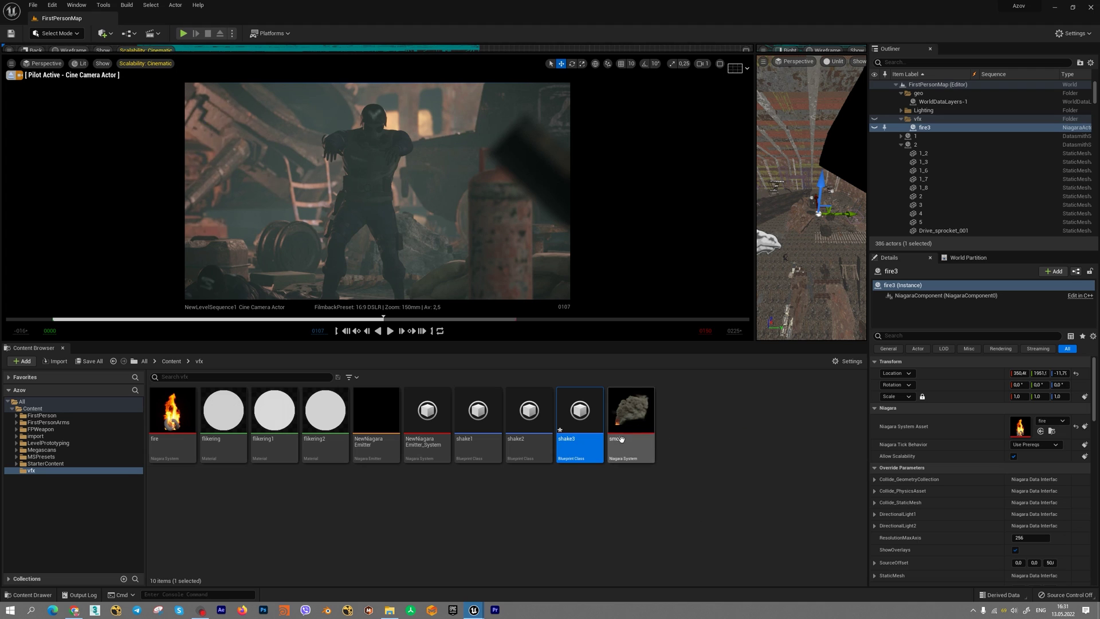
# Step: Duplicate the shake3 asset and name the copy shake4
pyautogui.rightClick(590, 421)
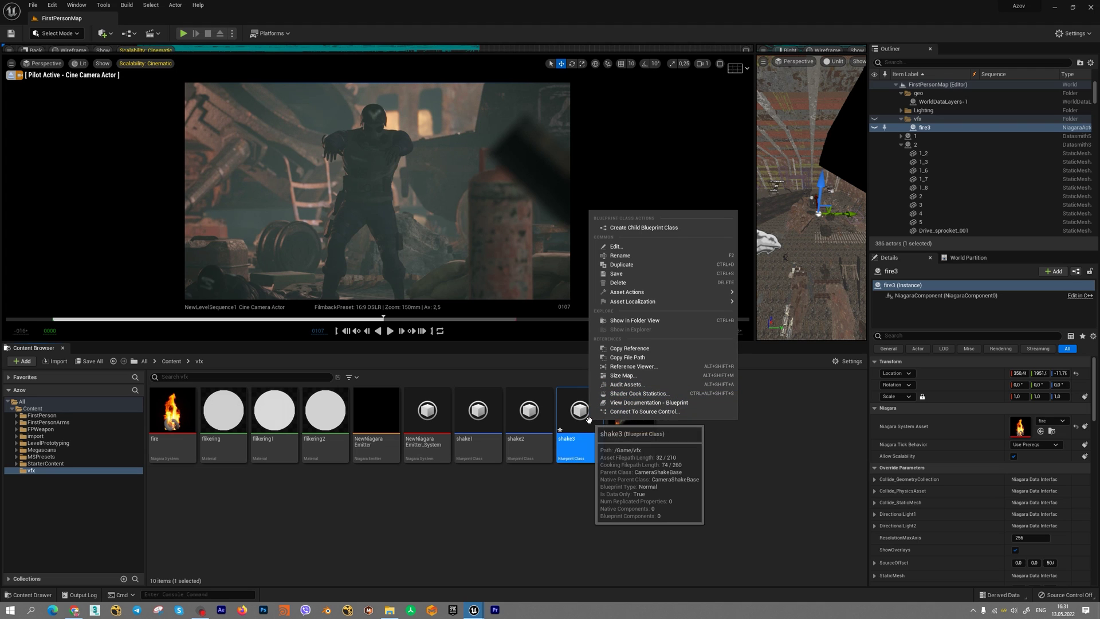
pyautogui.click(622, 264)
pyautogui.press('Return')
pyautogui.press('Return')
pyautogui.press('Return')
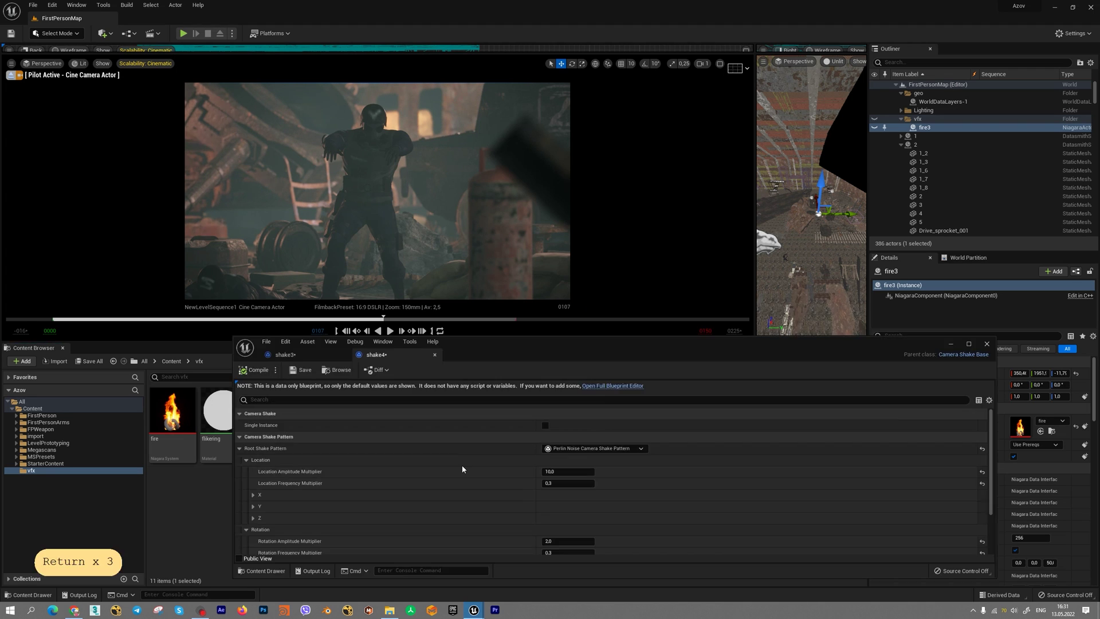
# Step: Set shake4's Rotation Amplitude Multiplier to 1 and Rotation Frequency Multiplier to 0.5
pyautogui.scroll(-2, 401, 493)
pyautogui.click(567, 479)
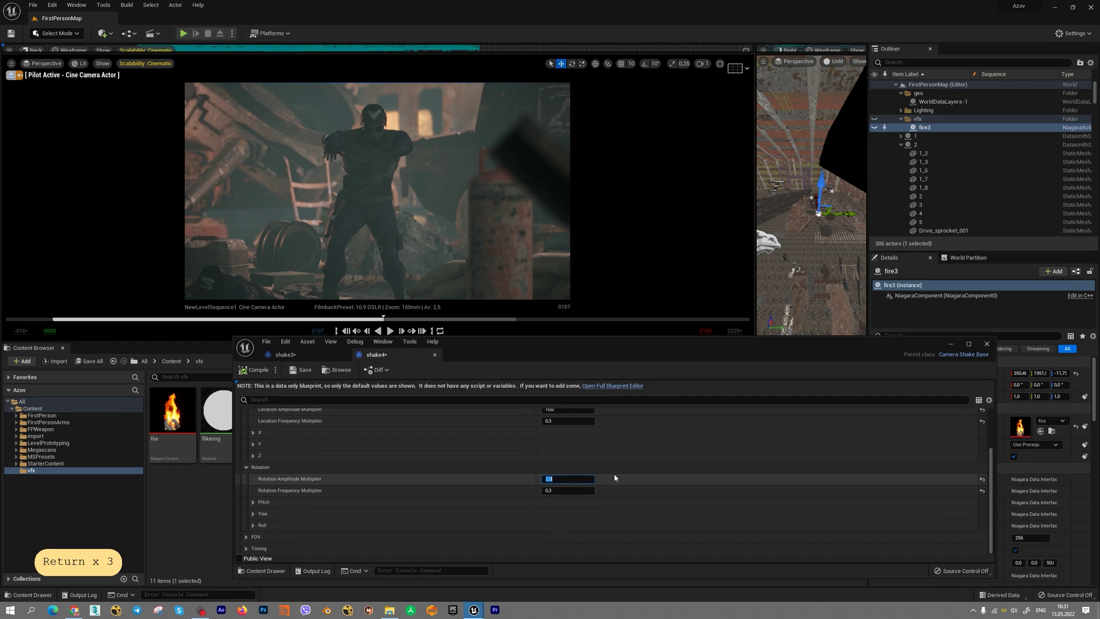
pyautogui.write('1')
pyautogui.press('Return')
pyautogui.click(582, 491)
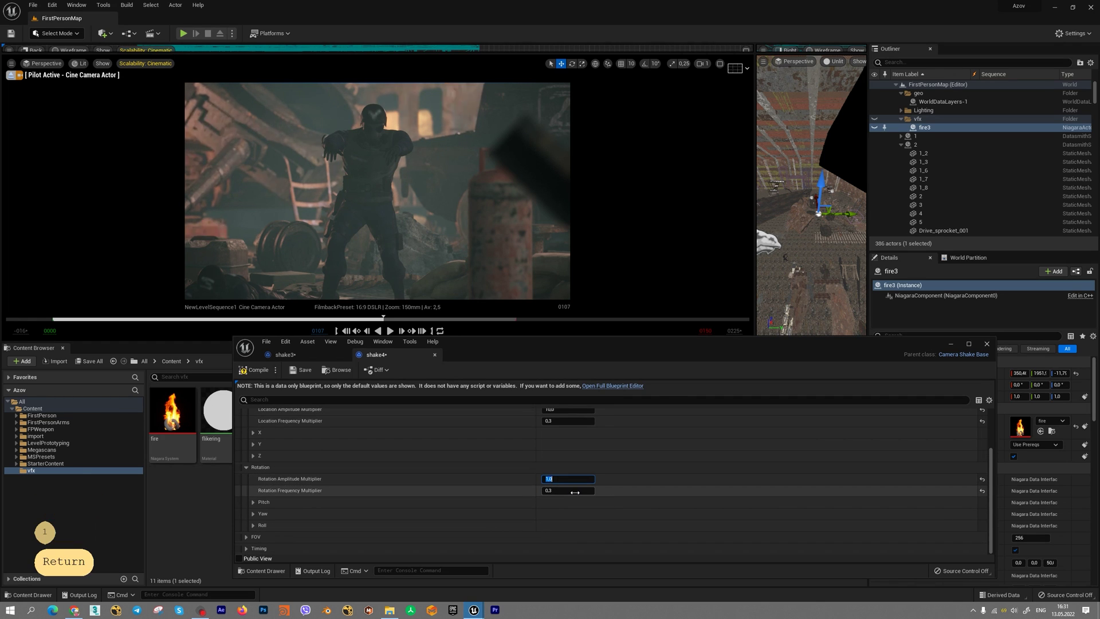
pyautogui.press('BackSpace')
pyautogui.write('5')
pyautogui.press('Return')
# Step: Set Location Amplitude Multiplier to 5 and Location Frequency to 0.7, then return to Sequencer
pyautogui.click(563, 423)
pyautogui.write('5')
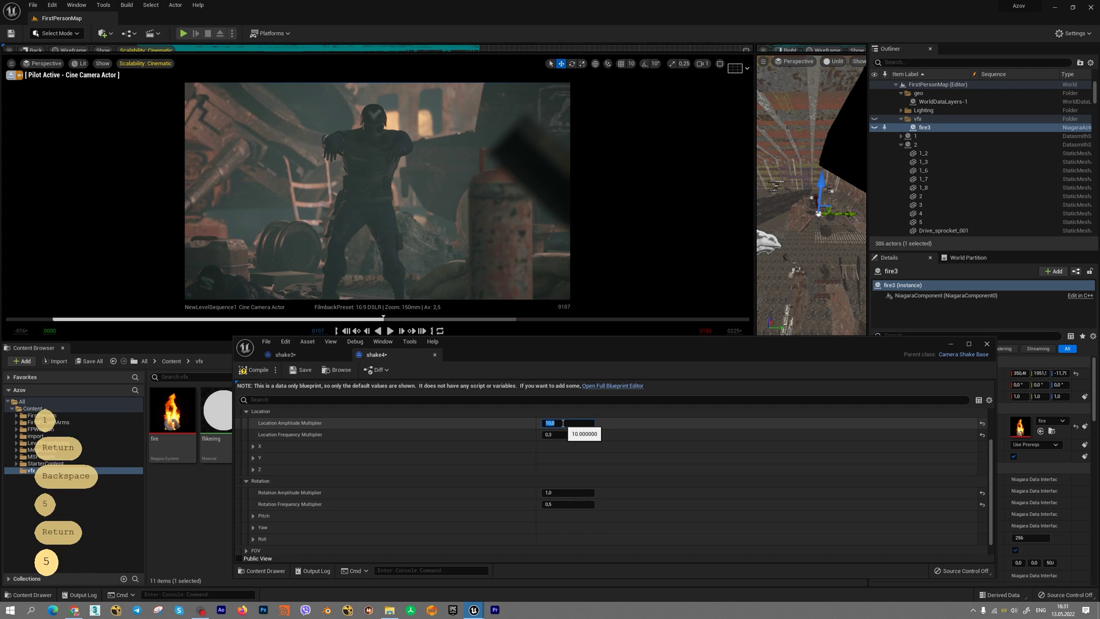
pyautogui.press('Return')
pyautogui.press('BackSpace')
pyautogui.write('7')
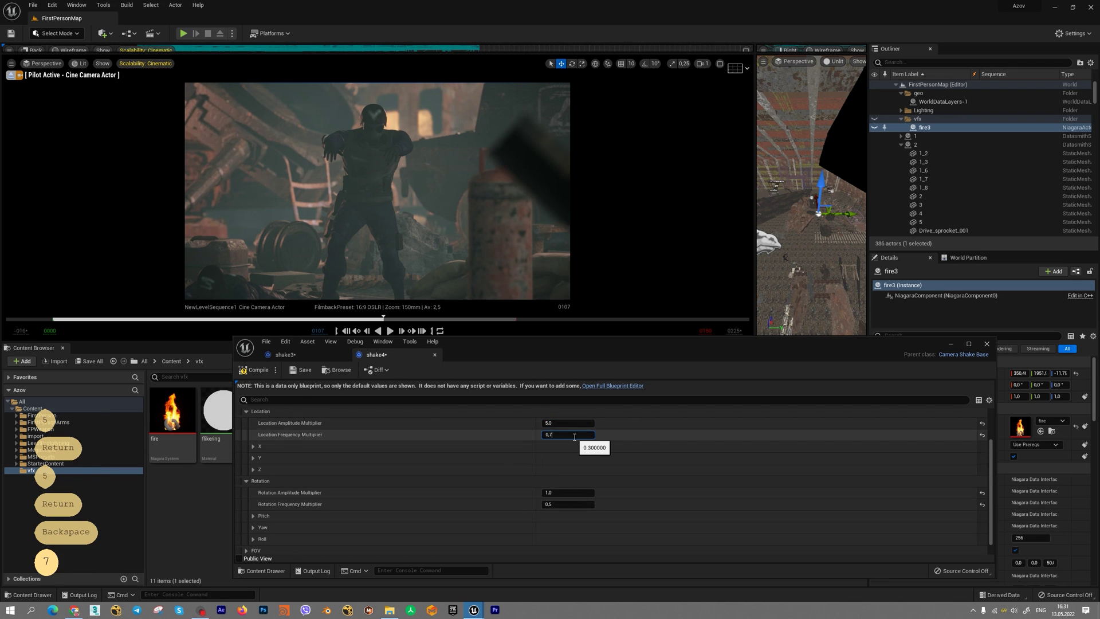
pyautogui.press('Return')
pyautogui.click(473, 610)
pyautogui.click(473, 572)
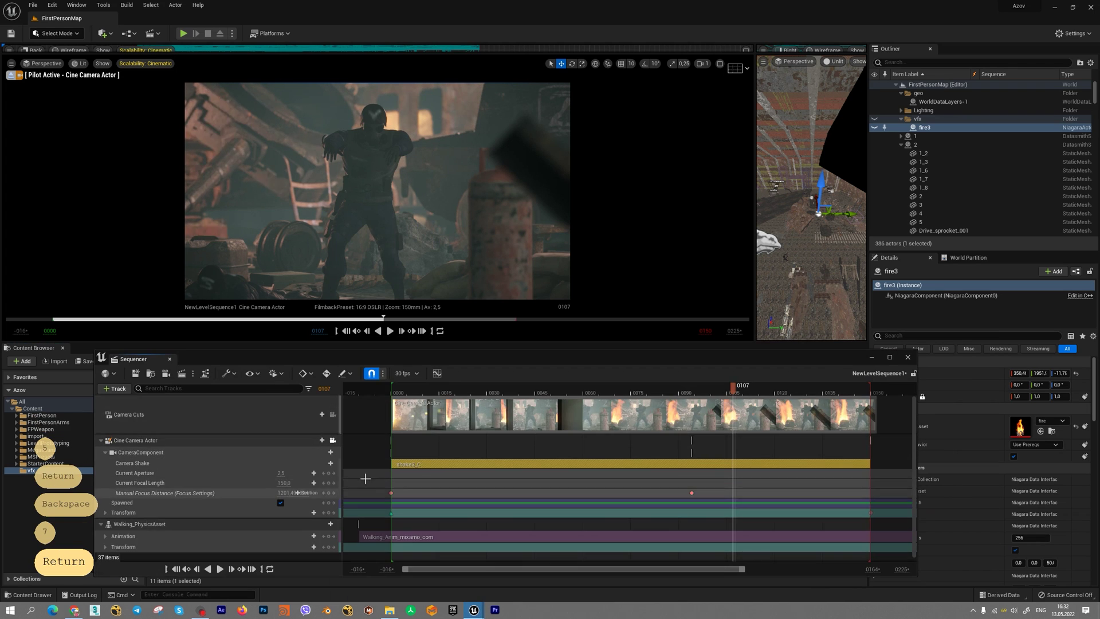
# Step: Add shake4 as a Camera Shake track on CameraComponent and preview both shakes playing
pyautogui.click(193, 452)
pyautogui.click(327, 452)
pyautogui.moveTo(374, 258)
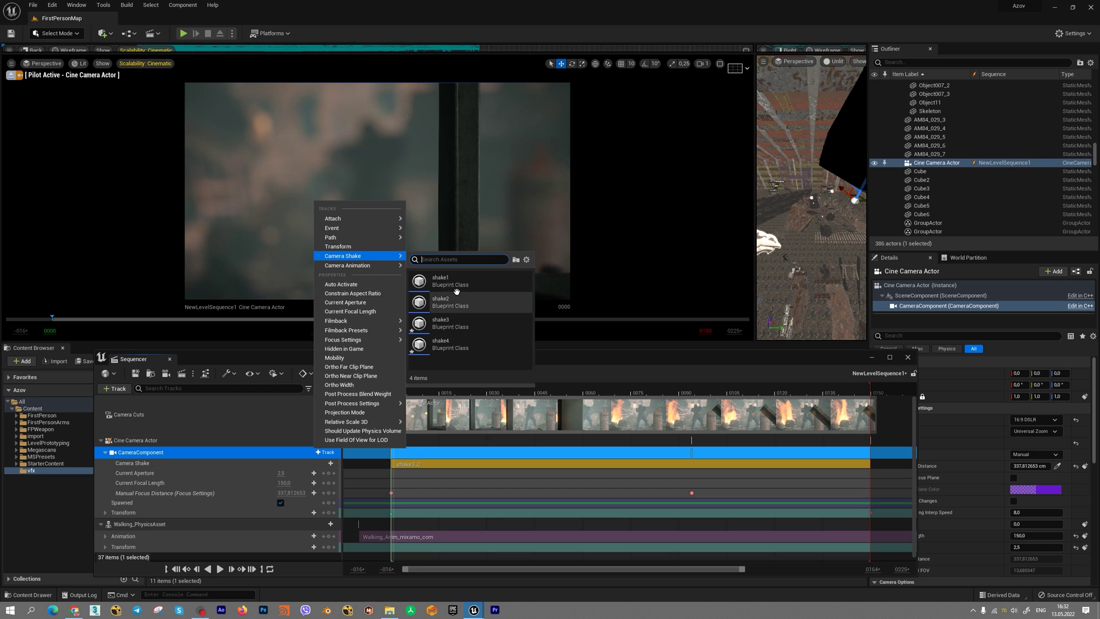
pyautogui.click(475, 344)
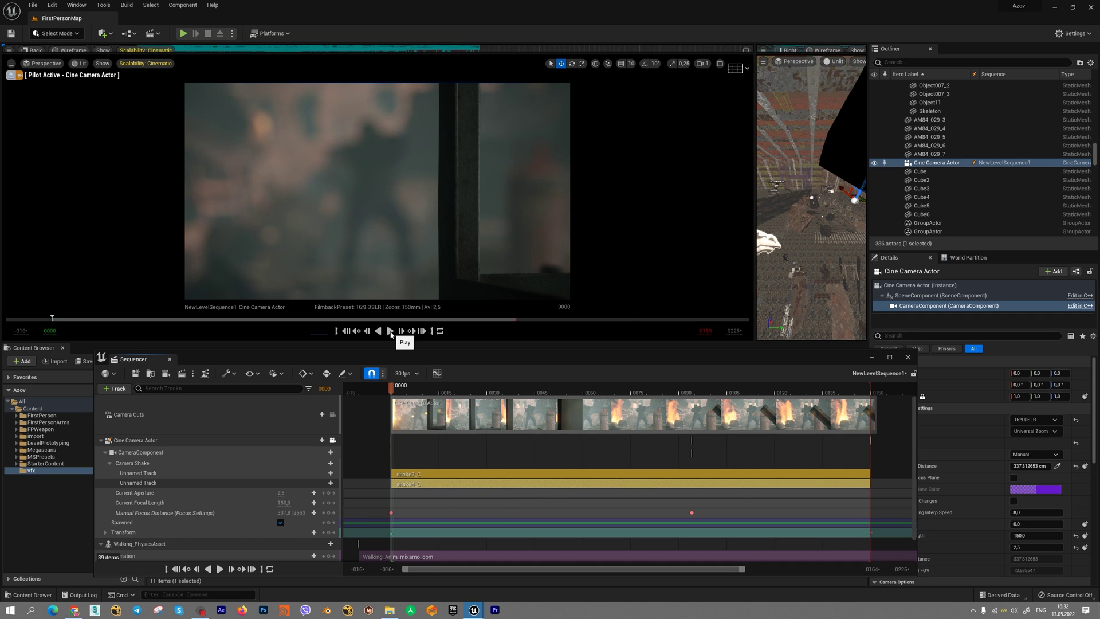
pyautogui.click(390, 331)
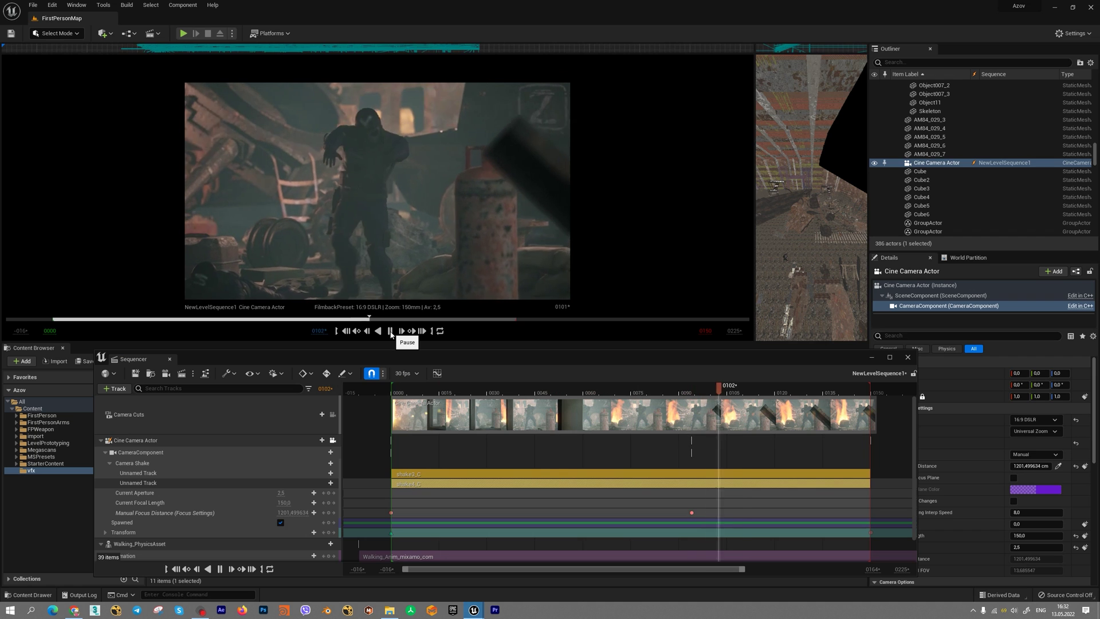
pyautogui.click(390, 331)
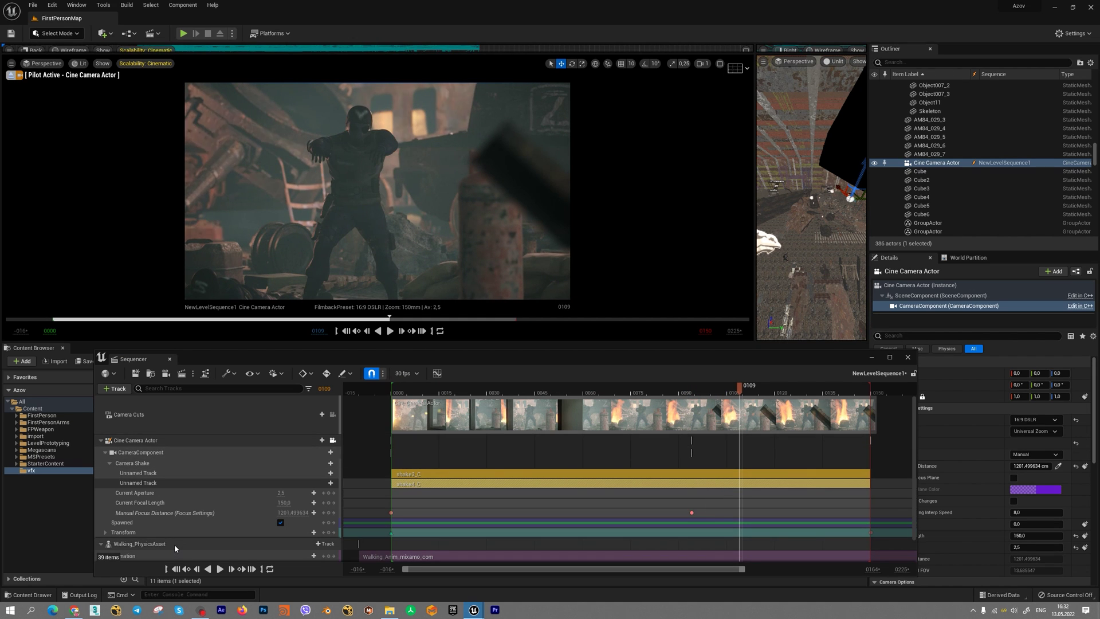
# Step: Set shake4's FOV Amplitude to 0 in its blueprint, then start the sequence playback
pyautogui.doubleClick(567, 484)
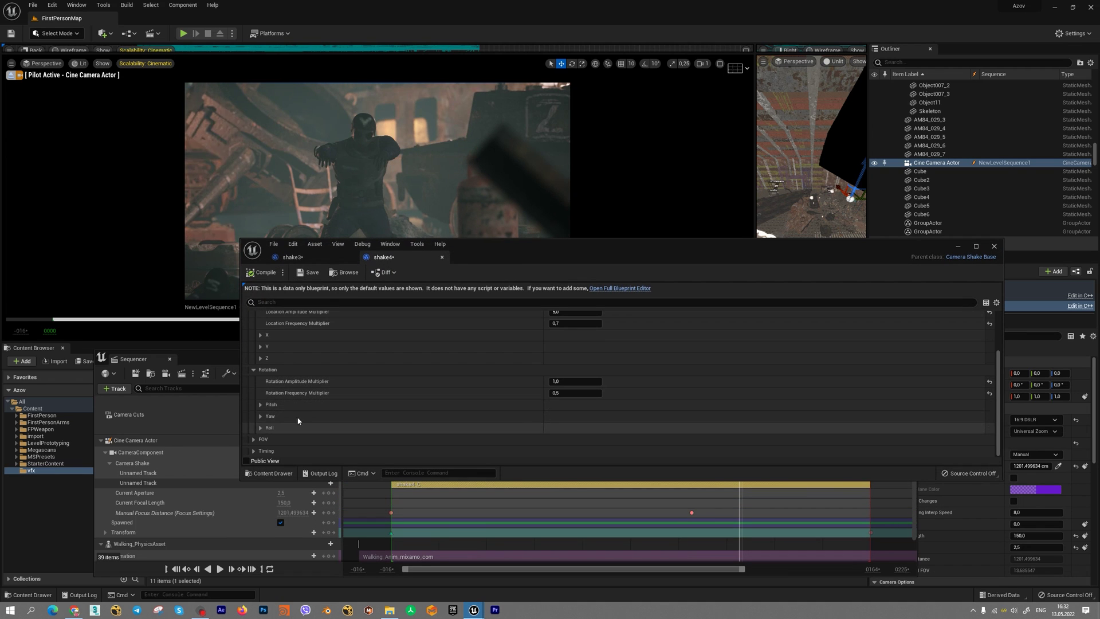
pyautogui.scroll(-1, 291, 424)
pyautogui.click(253, 439)
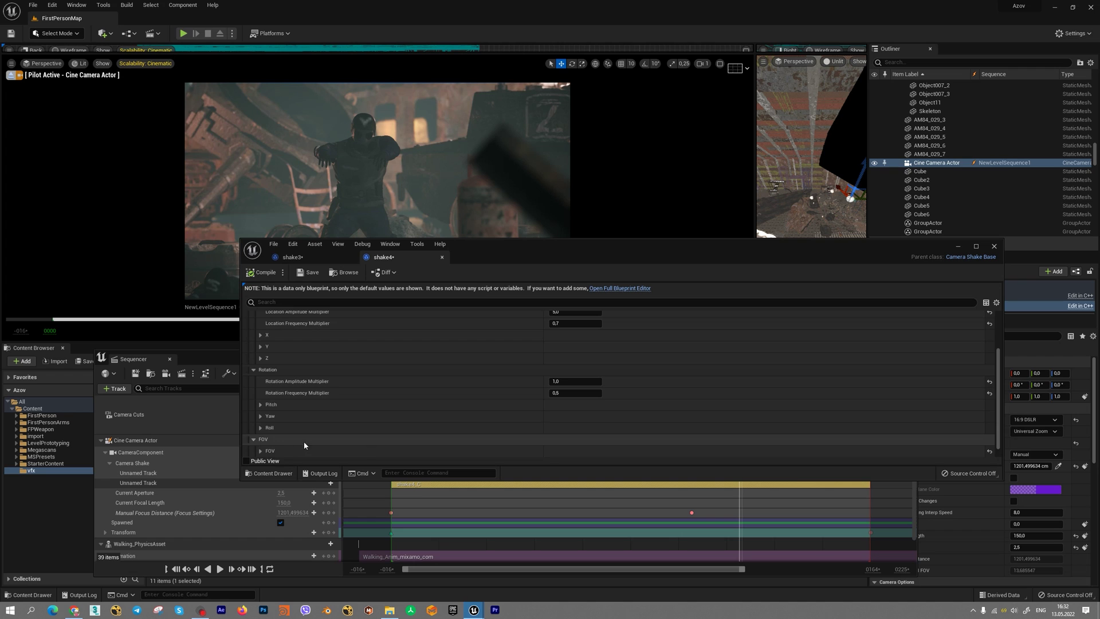
pyautogui.scroll(-1, 337, 444)
pyautogui.scroll(-2, 400, 436)
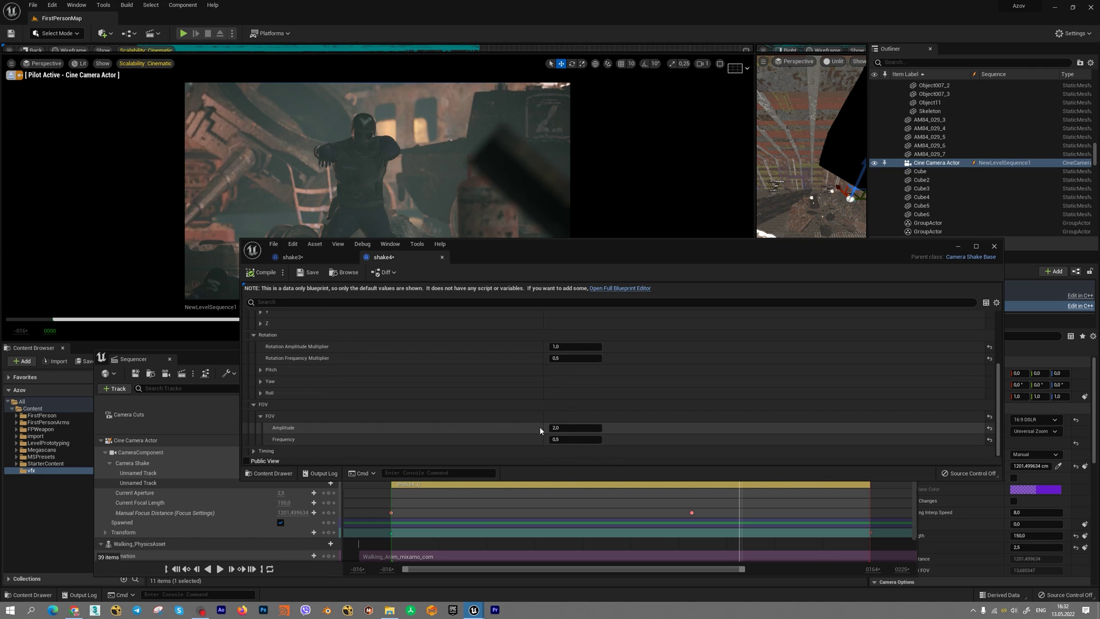
pyautogui.write('0')
pyautogui.press('Return')
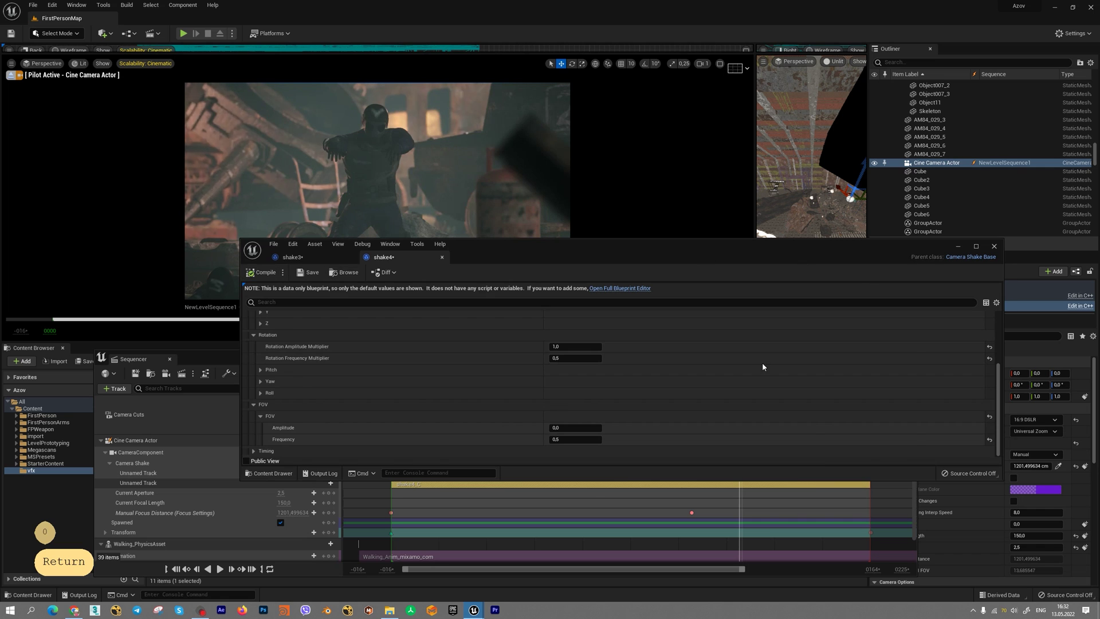
pyautogui.click(390, 331)
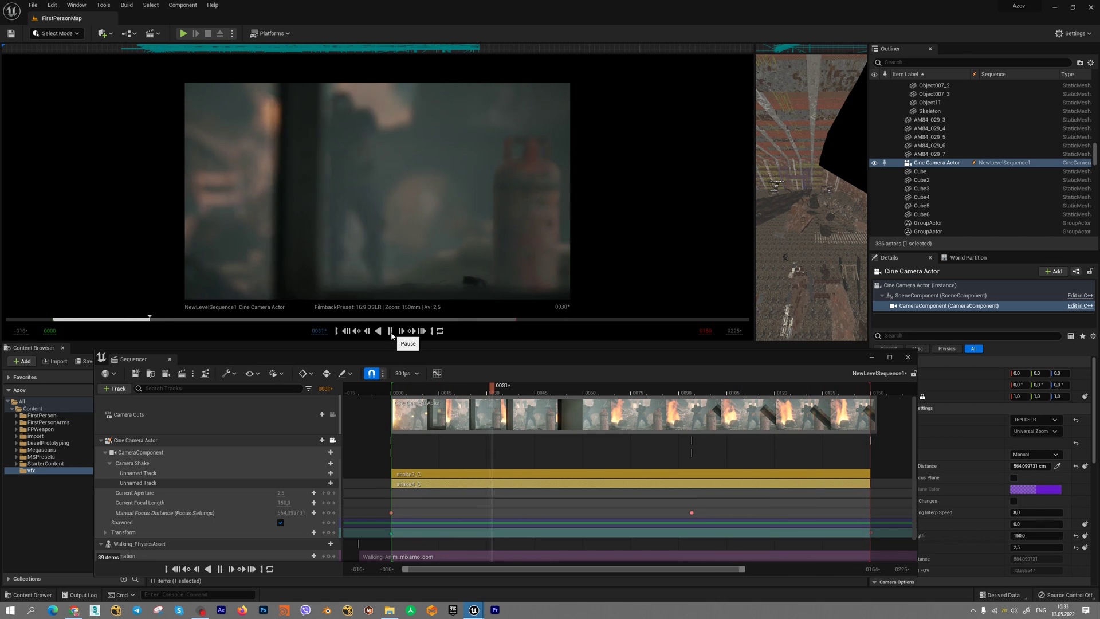
pyautogui.click(391, 335)
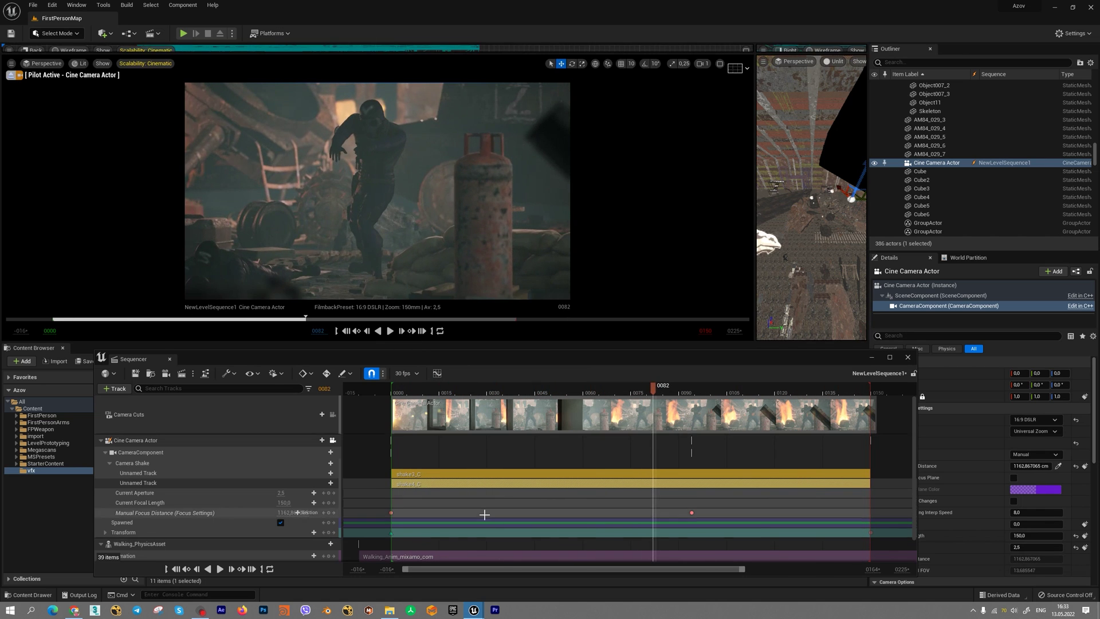